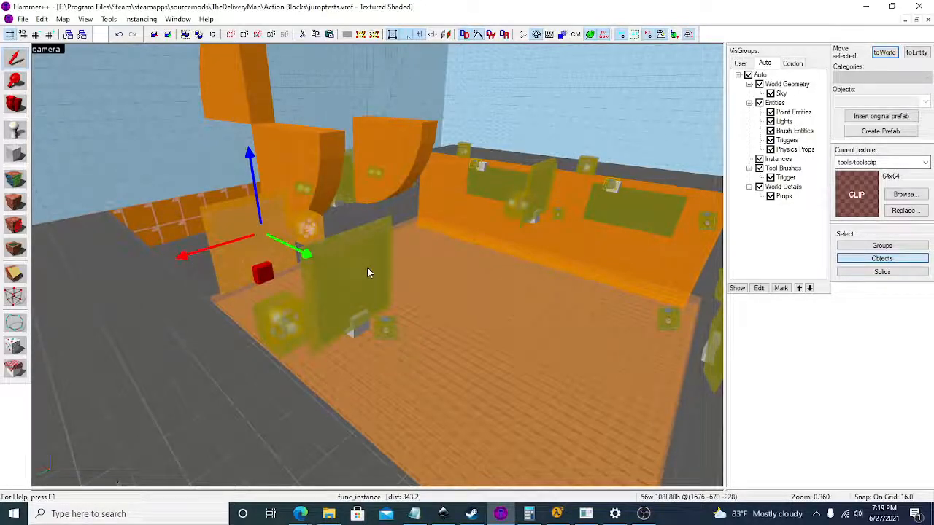
Select the shootable platform instance at the near edge of the pit and examine it from different distances.
scroll(367, 268, "down", 3)
left_click_drag(408, 286, 386, 269)
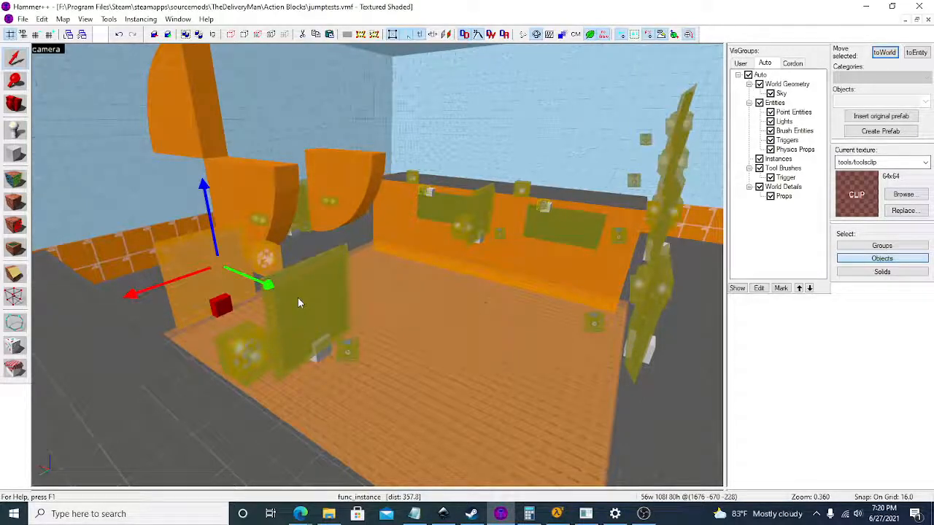
left_click(336, 307)
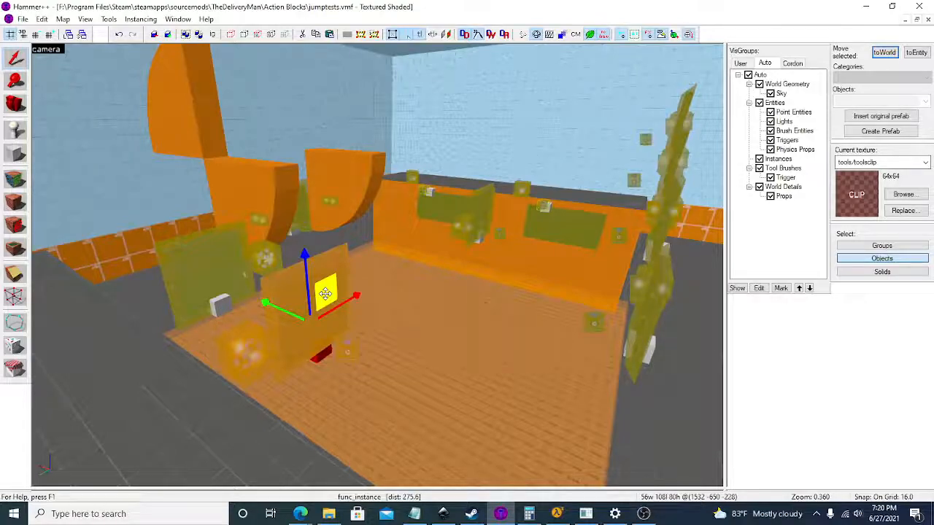
key("w")
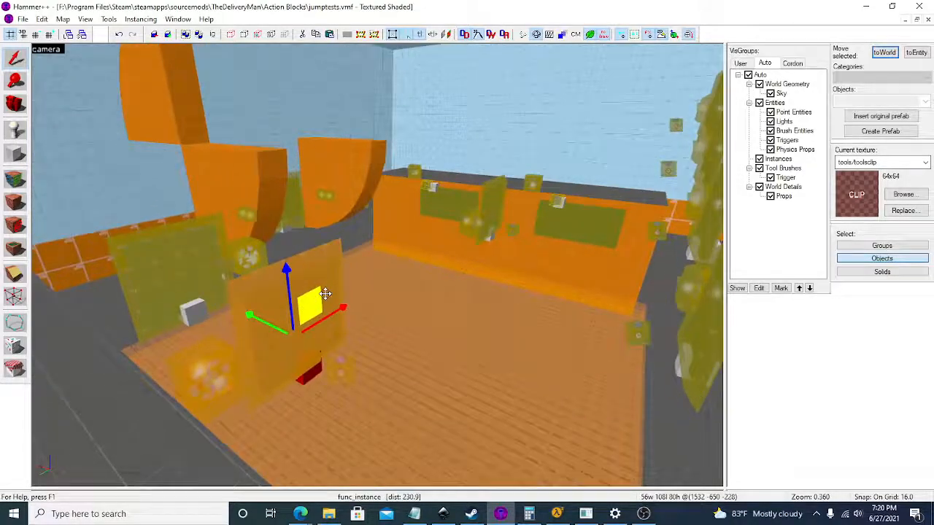
key("s")
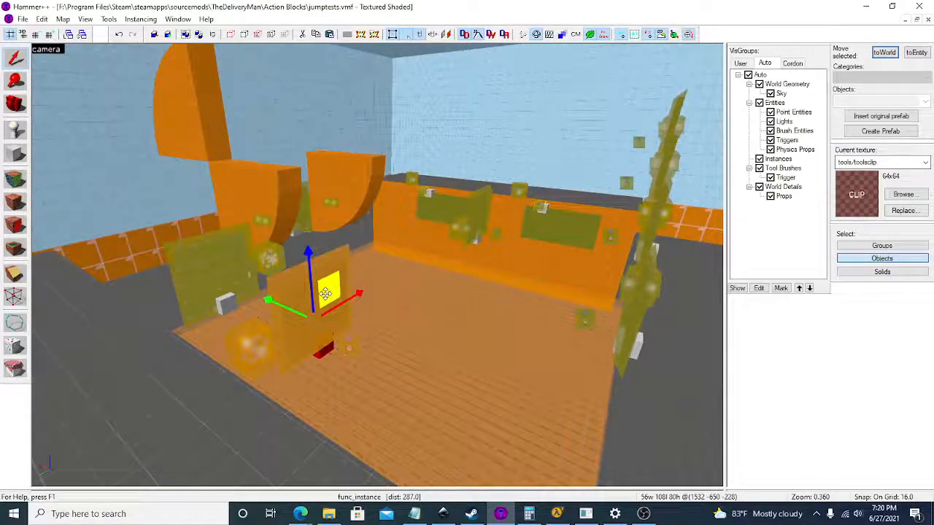
key("w")
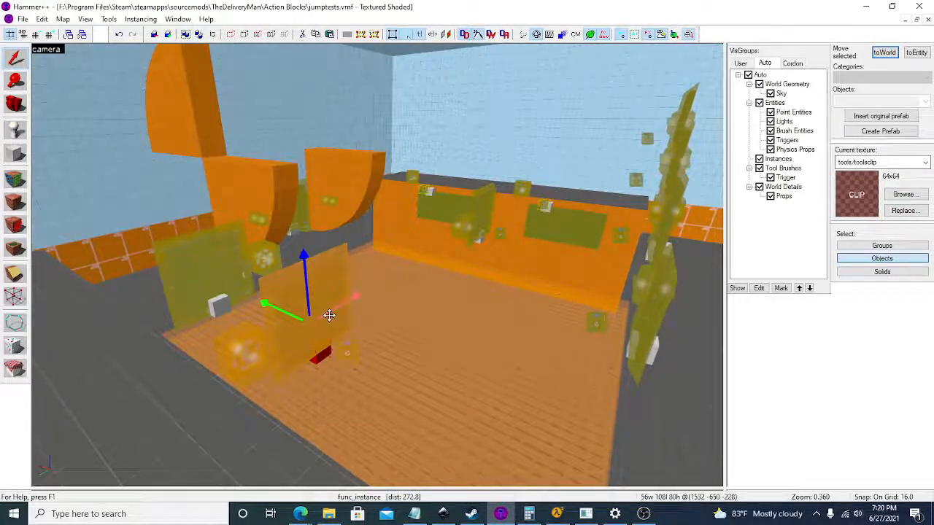
key("w")
key("s")
key("z")
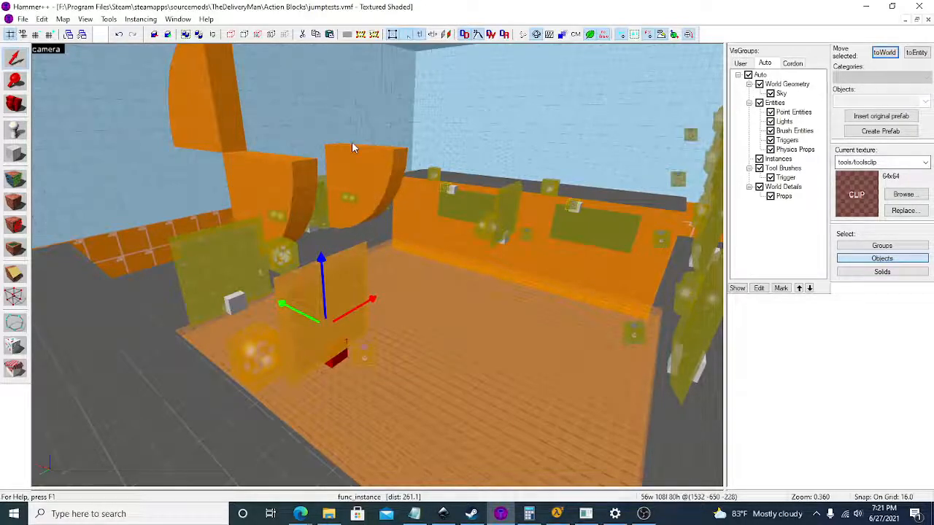
Set the Max Rotation Speed of the hanging curved func_rotating block to 100 and apply it.
scroll(321, 193, "up", 5)
double_click(387, 239)
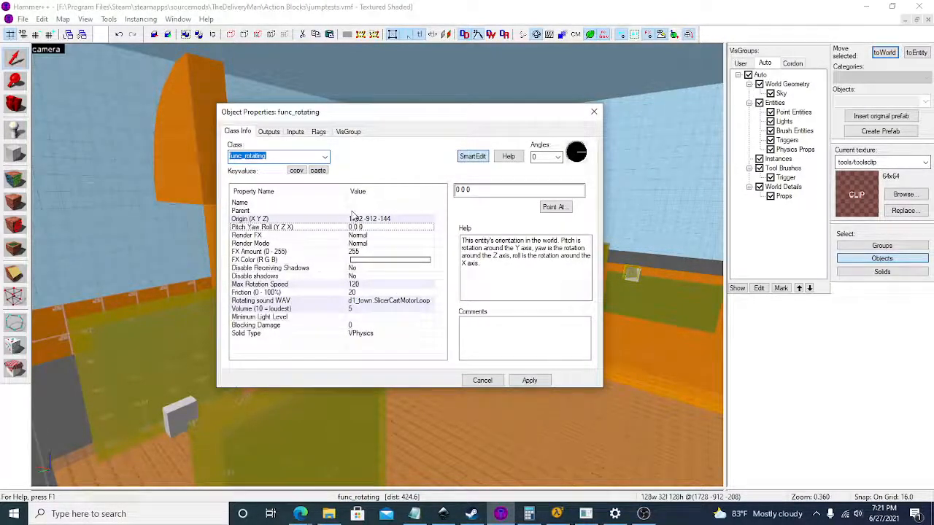
left_click(355, 284)
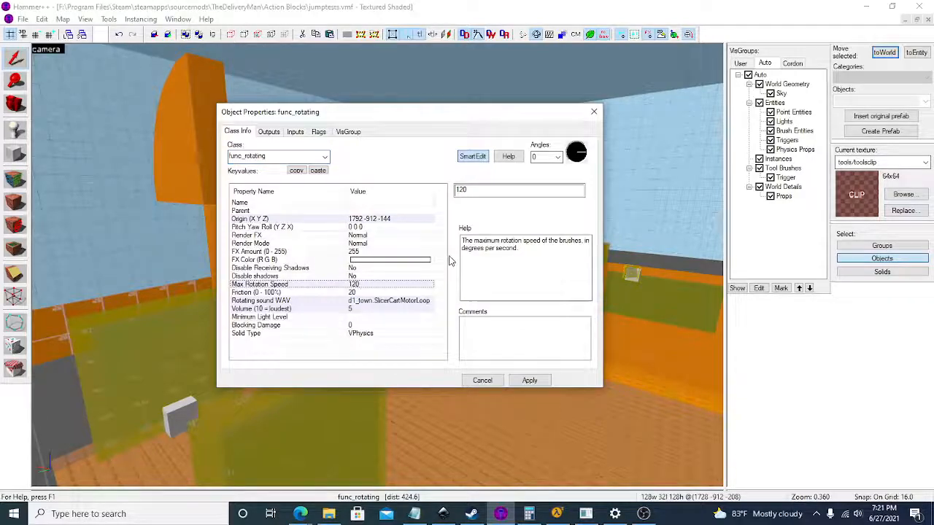
double_click(481, 191)
type("100")
left_click(530, 380)
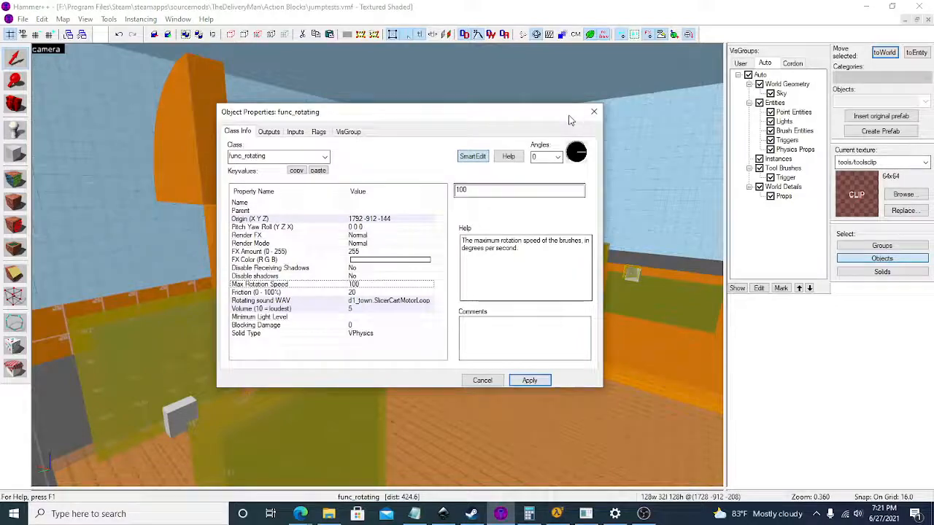
left_click(594, 111)
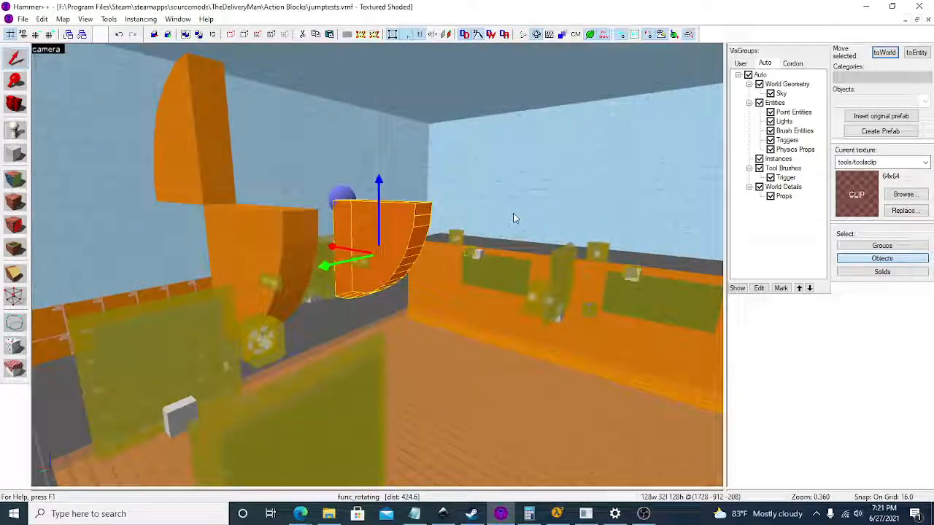
Select the platform instance at the near edge of the pit again and examine its placement in the room.
key("z")
key("s")
key("z")
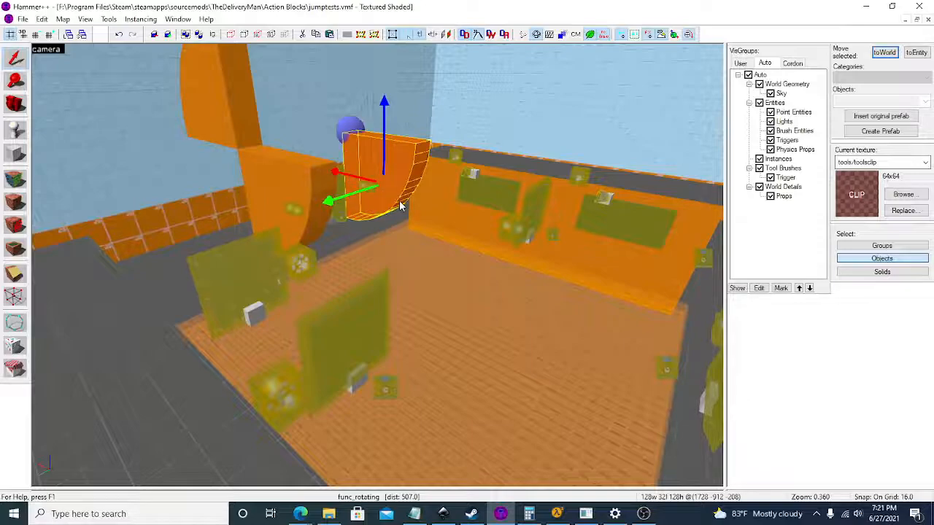
key("z")
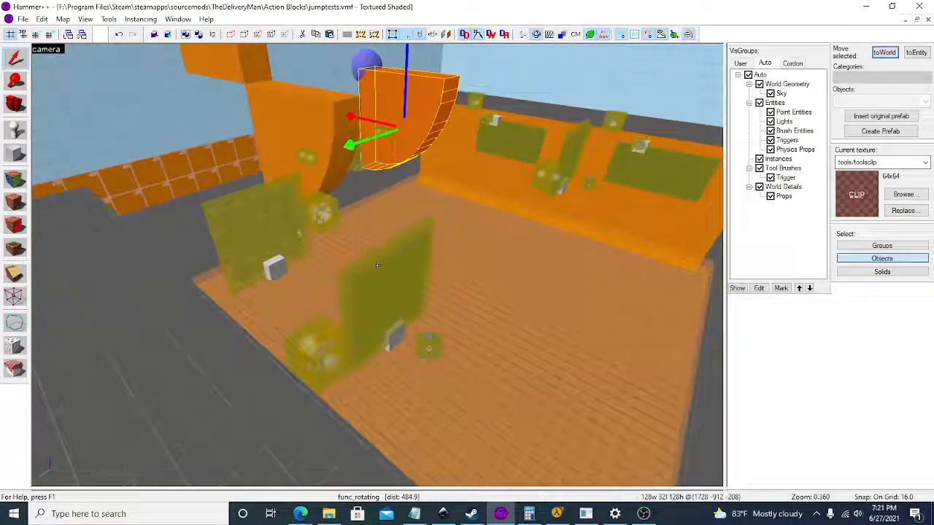
key("s")
key("w")
key("z")
left_click(230, 300)
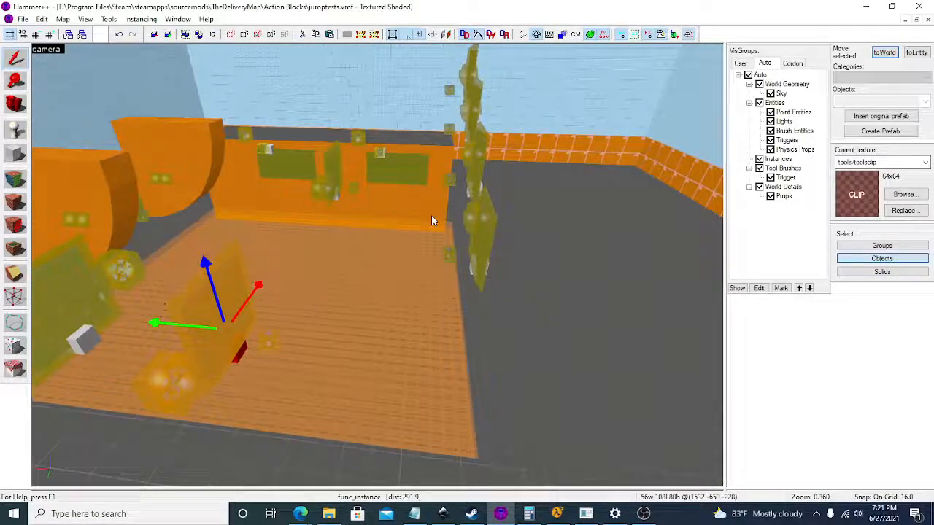
key("a")
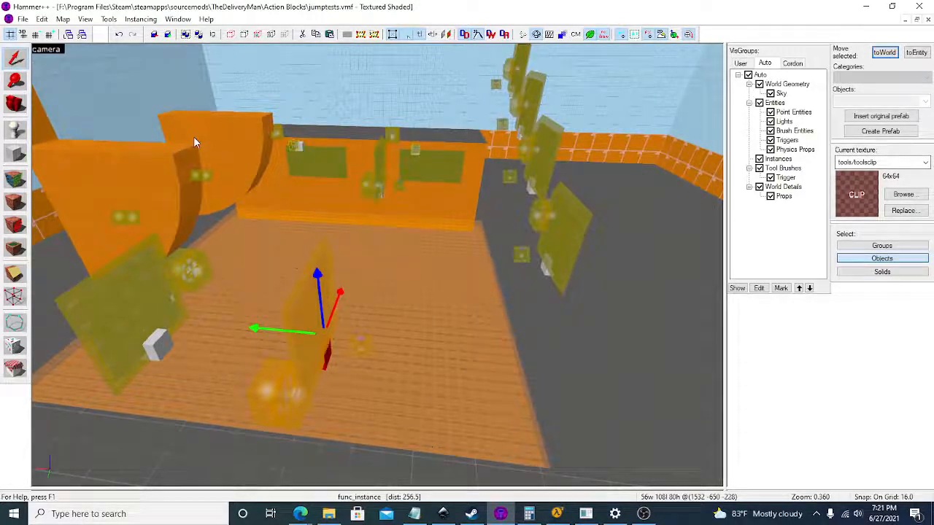
left_click(42, 20)
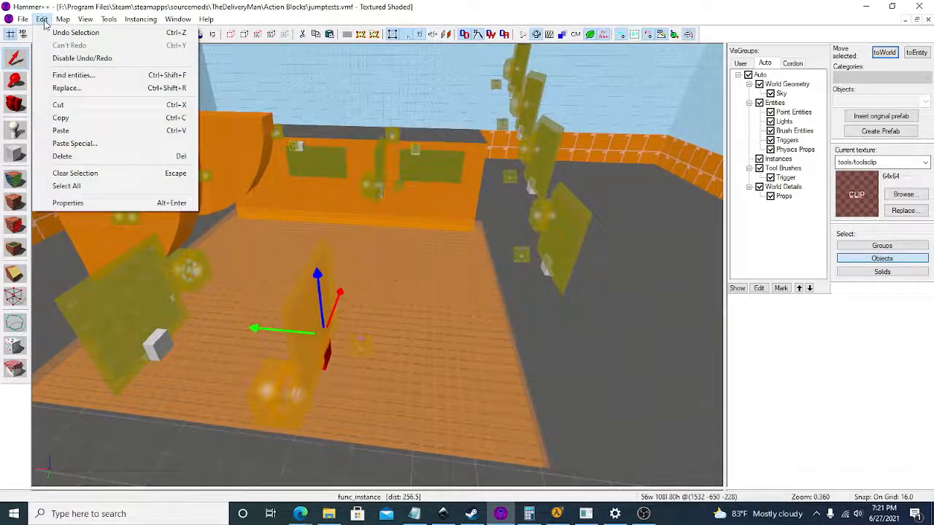
mouse_move(59, 22)
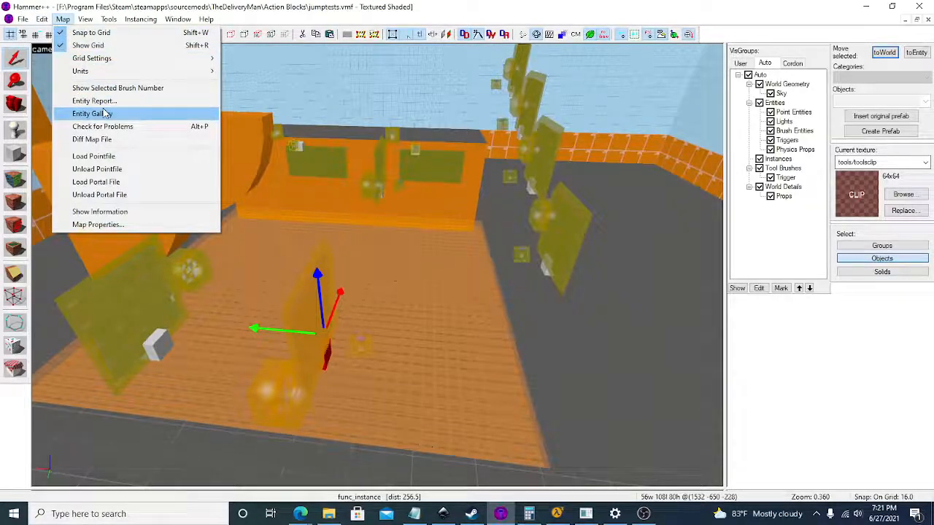
left_click(456, 246)
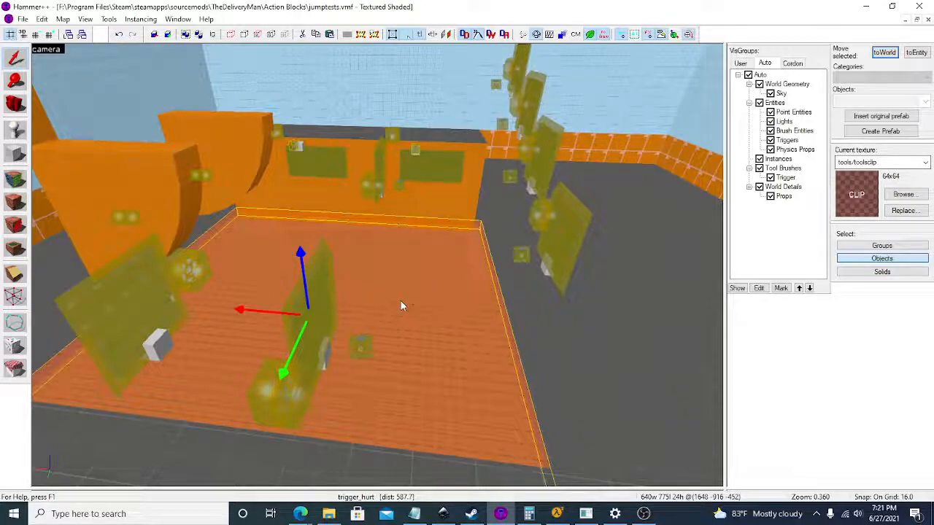
key("d")
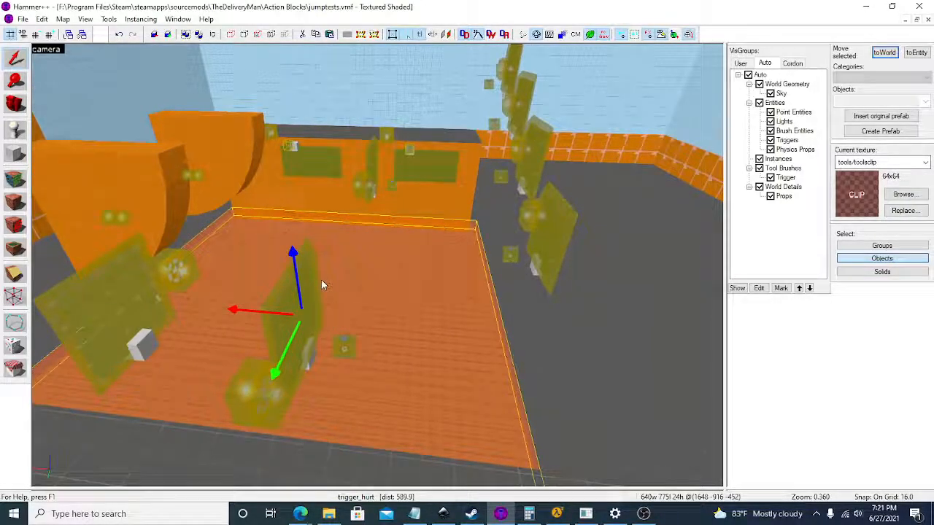
Reselect the near platform instance and examine its panel, sprite and surrounding parts from several angles.
left_click(306, 277)
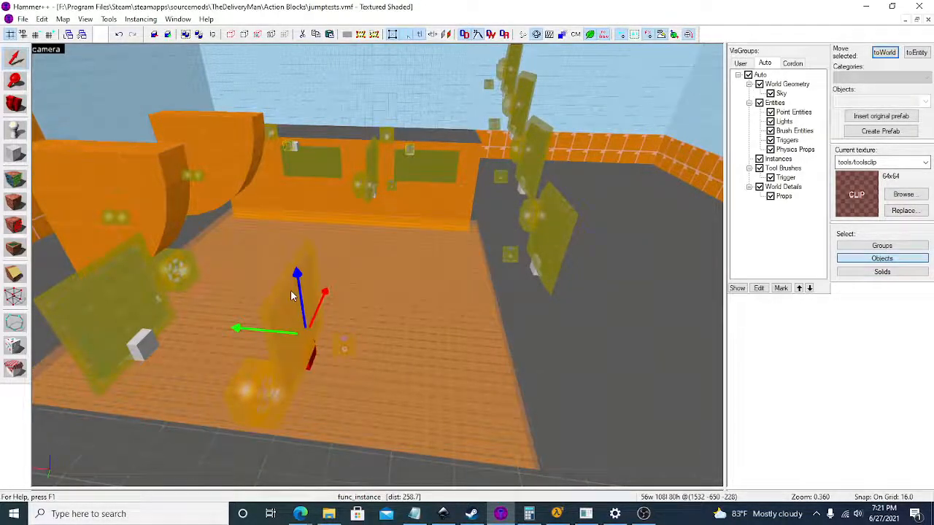
key("w")
key("d")
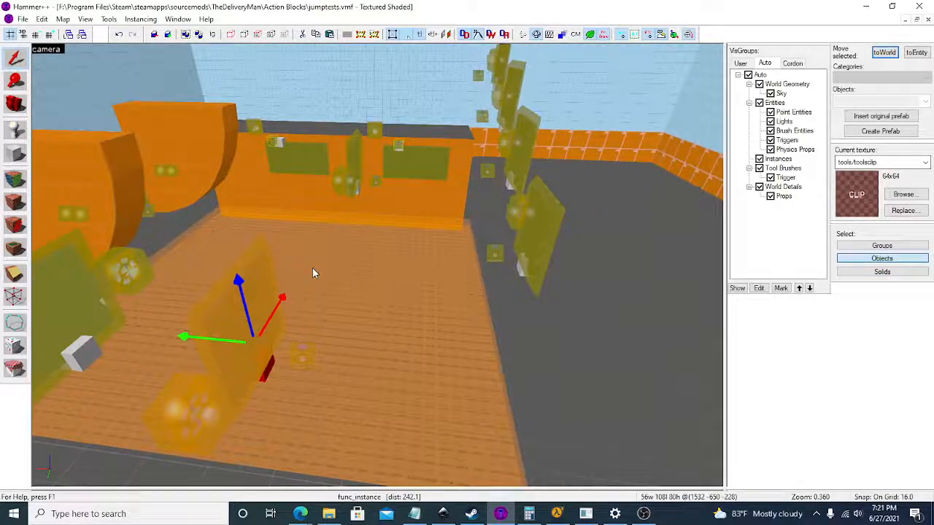
key("ctrl+shift+e")
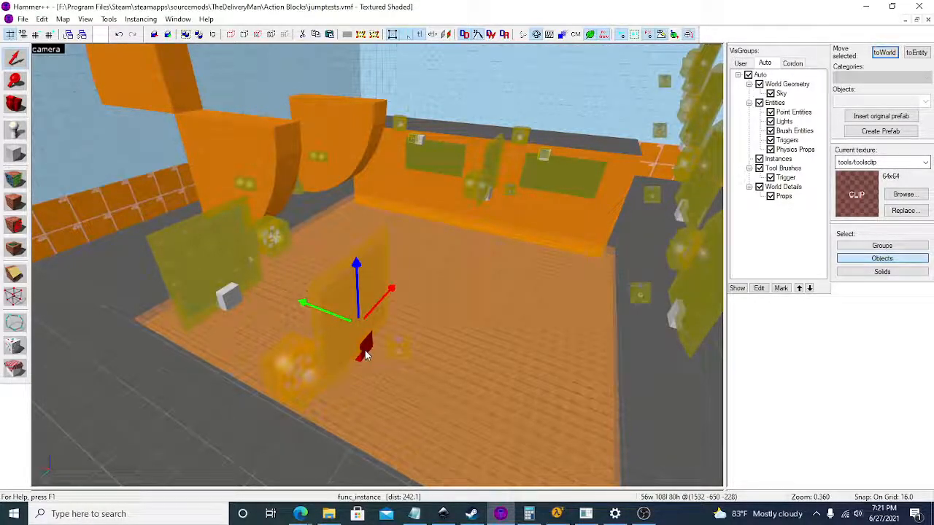
key("z")
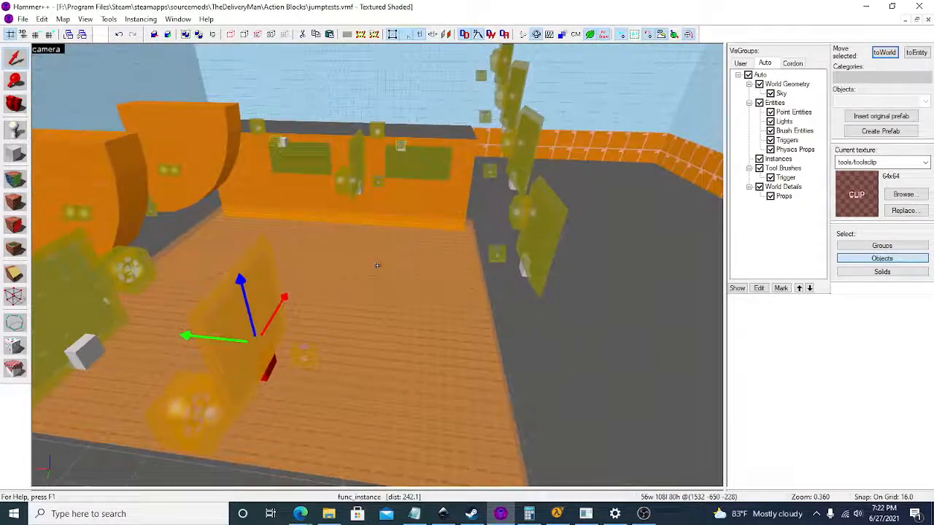
key("z")
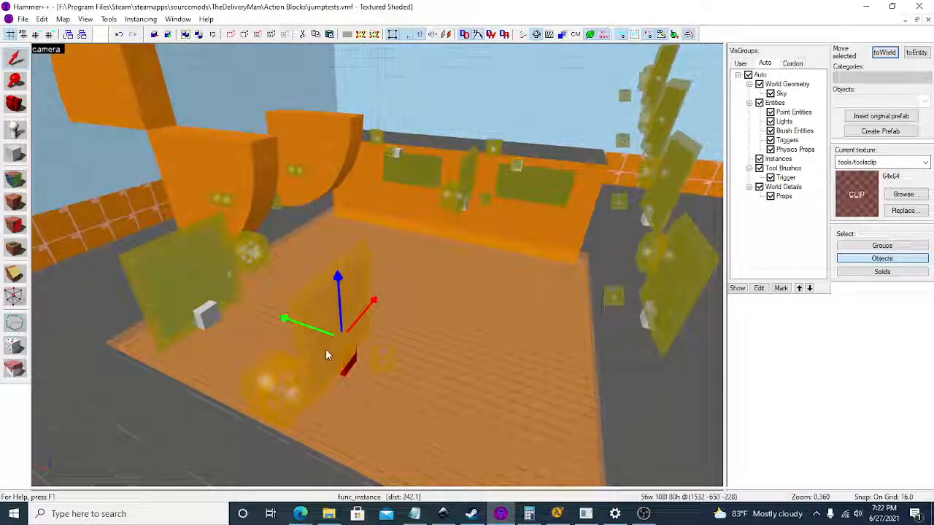
key("d")
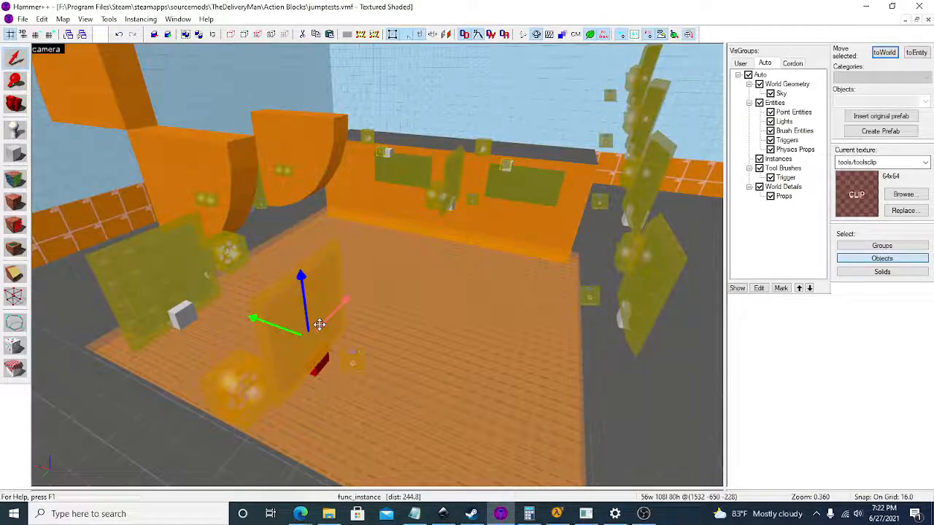
key("z")
key("d")
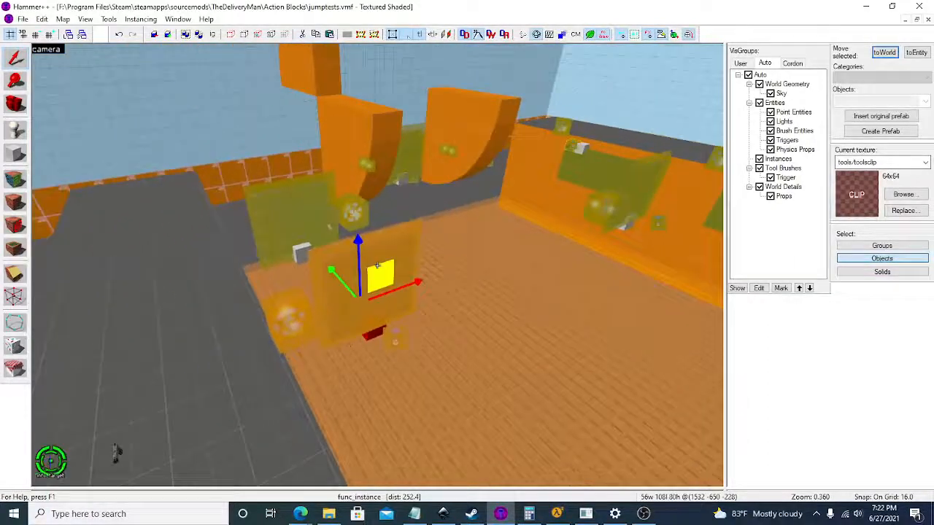
key("z")
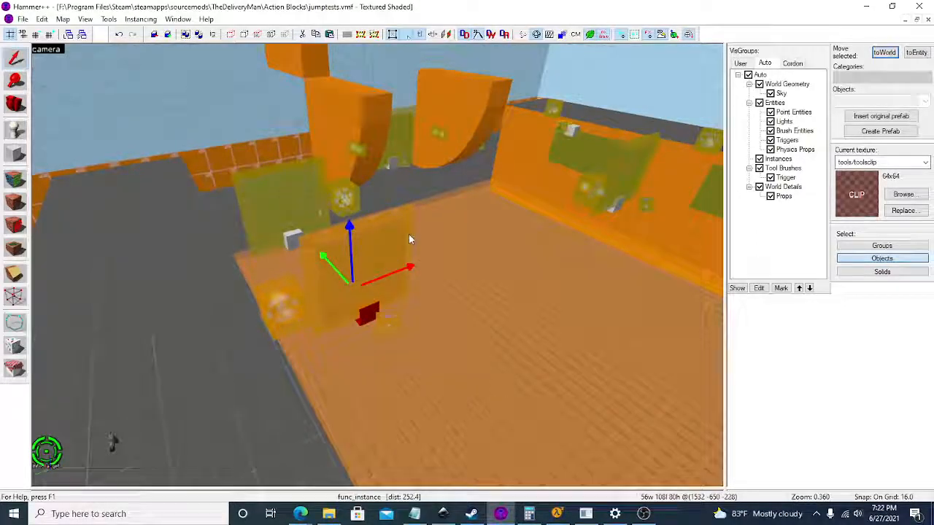
key("z")
key("s")
key("z")
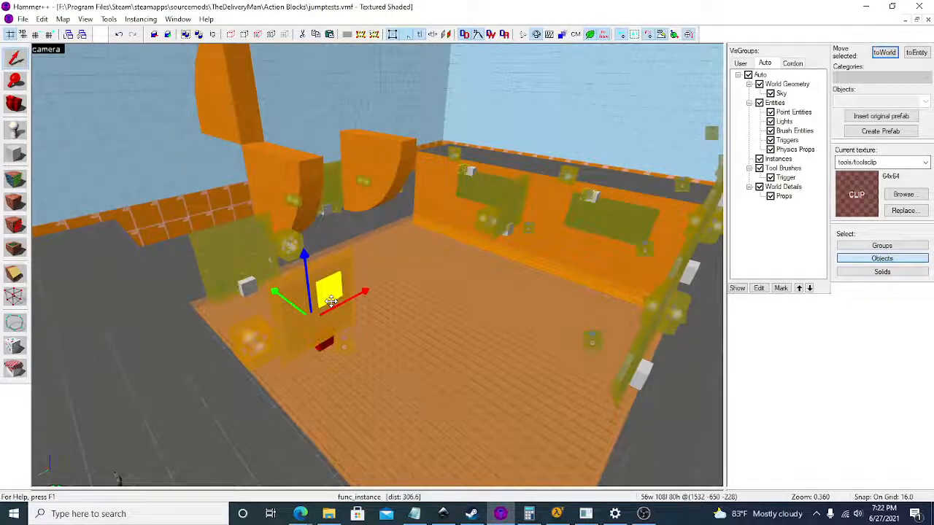
Check the VMF filename in the near platform instance's properties and open that instance for editing.
key("w")
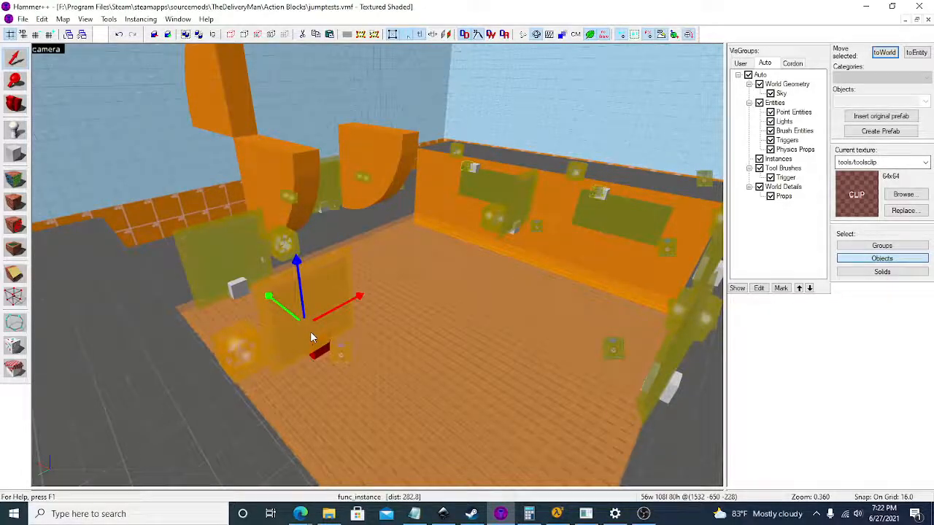
double_click(310, 334)
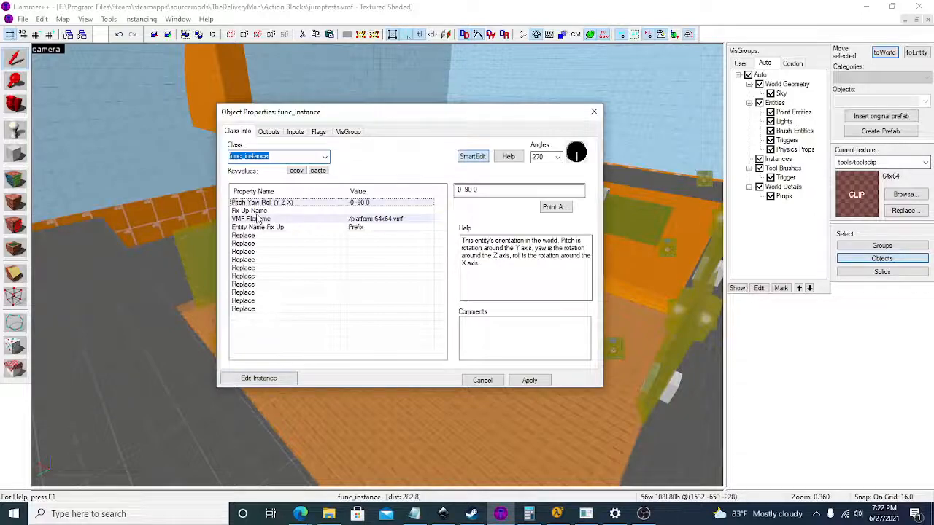
left_click(383, 221)
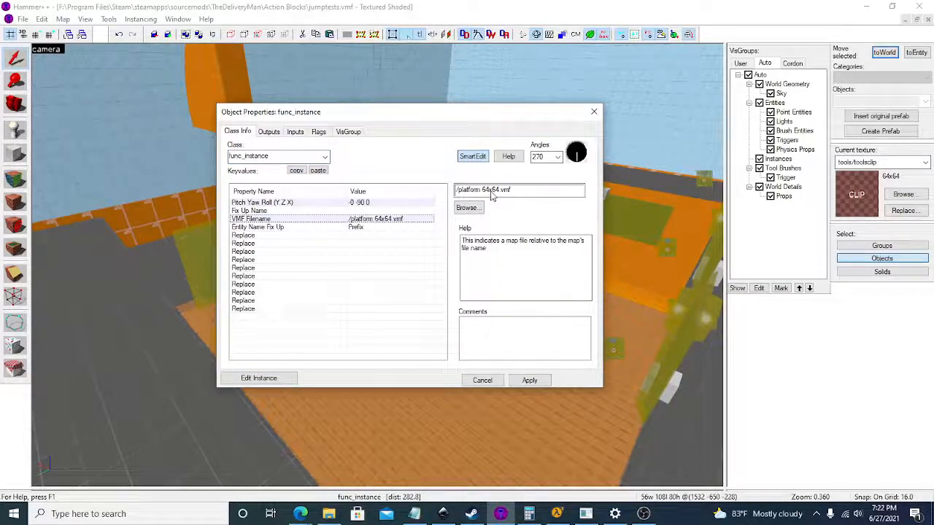
left_click(261, 381)
key("z")
key("a")
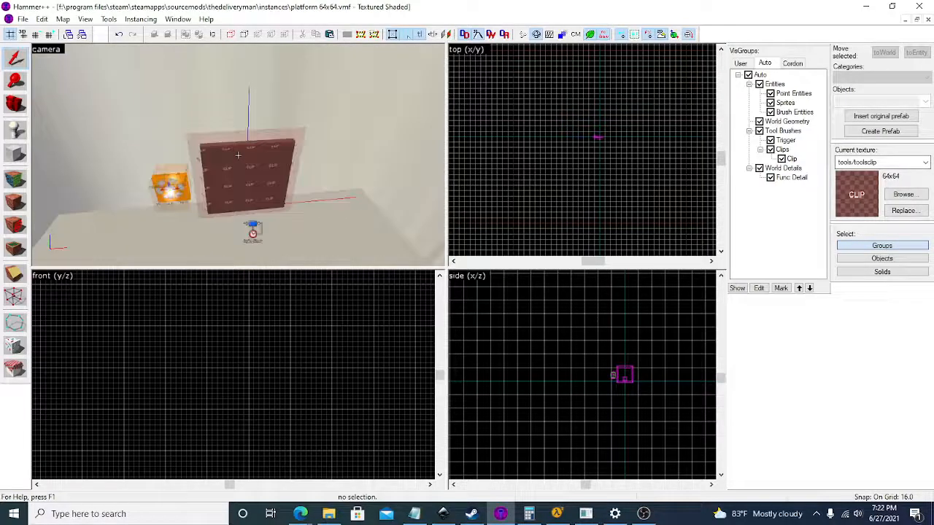
Select the clip func_brush that surrounds the platform panel and examine it.
key("z")
left_click(245, 163)
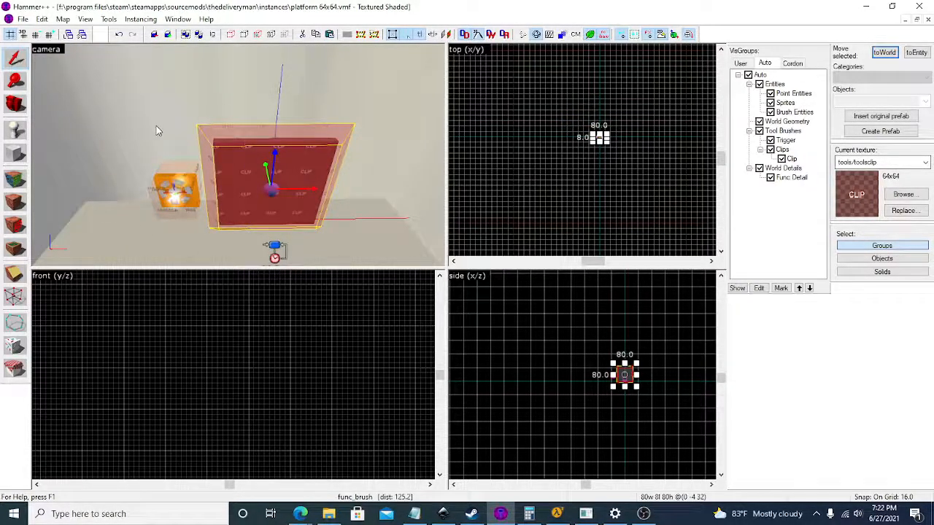
scroll(120, 179, "down", 2)
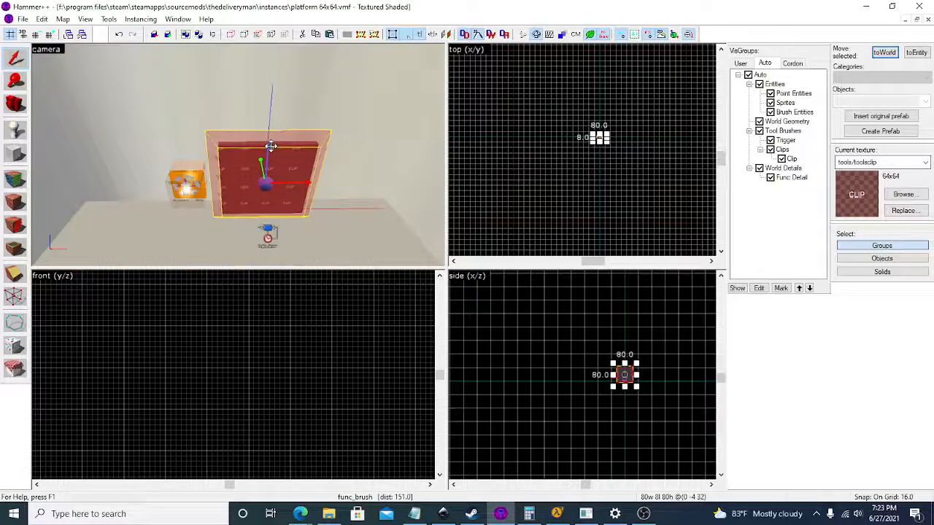
Take the surrounding clip func_brush out of view and select the shoot_platform func_door_rotating panel behind it.
left_click(585, 125)
mouse_move(146, 148)
left_mouse_down()
mouse_move(295, 167)
mouse_move(238, 160)
left_mouse_up()
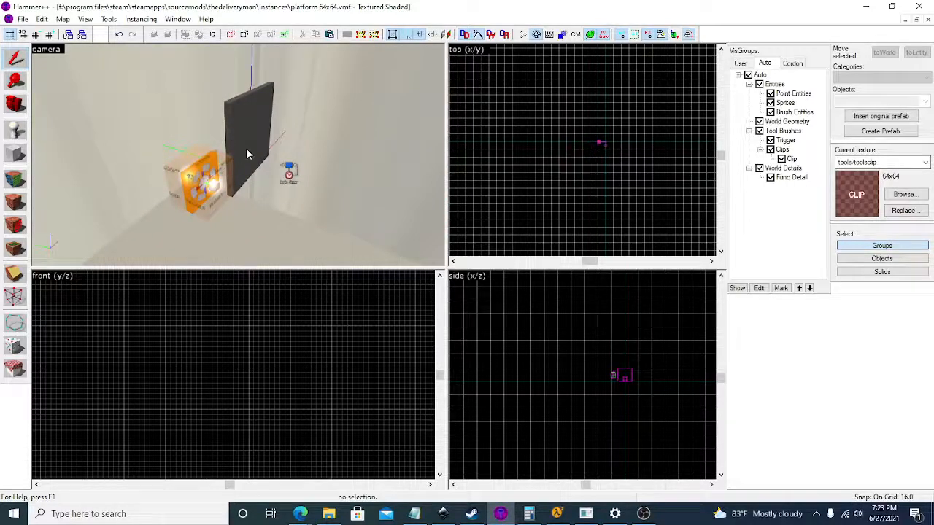
left_click(240, 137)
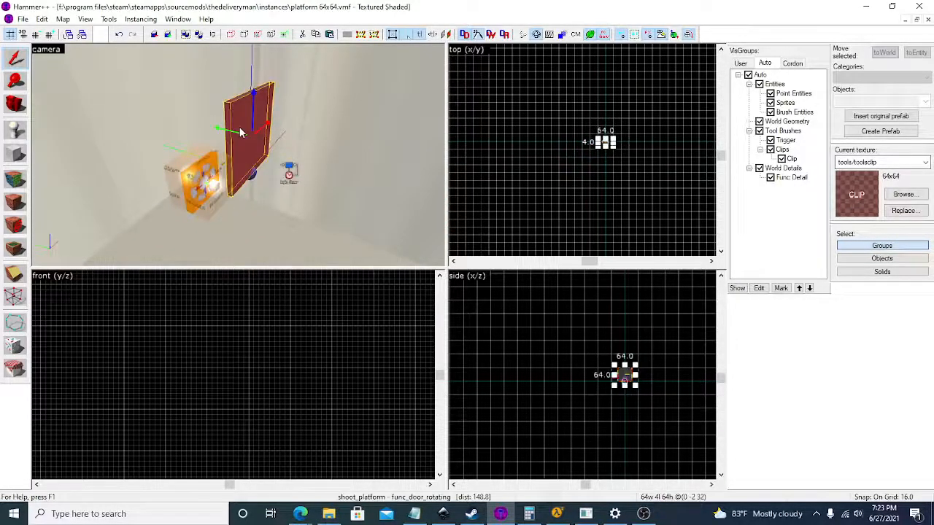
Inspect the working entities in turn: the shoot_platform door's properties, the func_button and the plat_timer logic_timer.
double_click(250, 113)
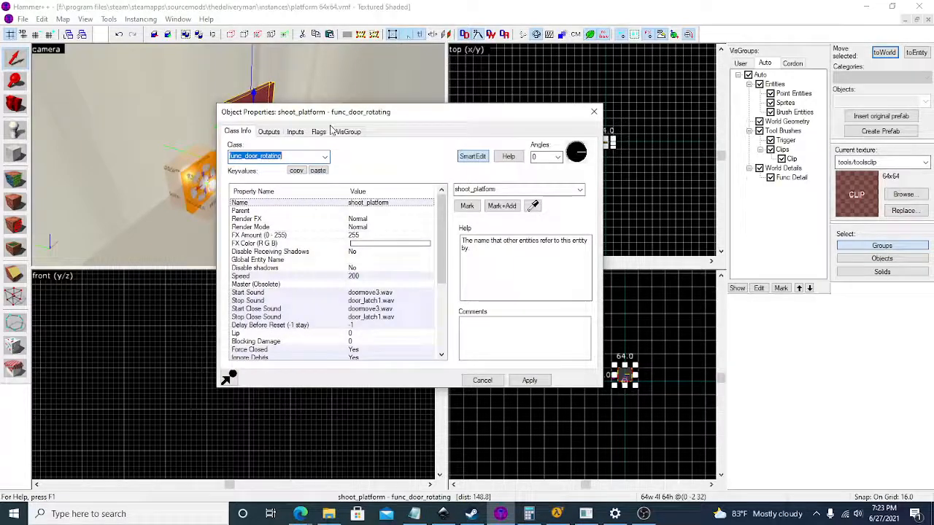
left_click(593, 112)
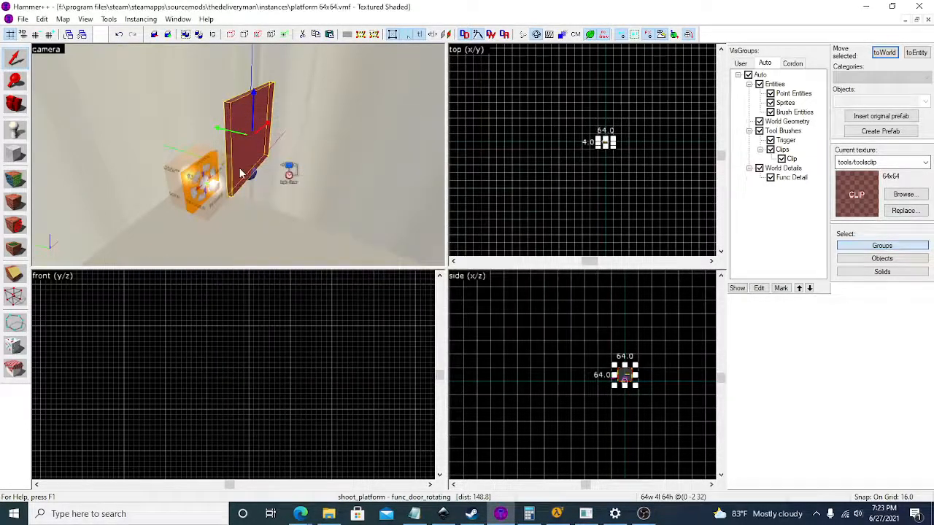
left_click(218, 188)
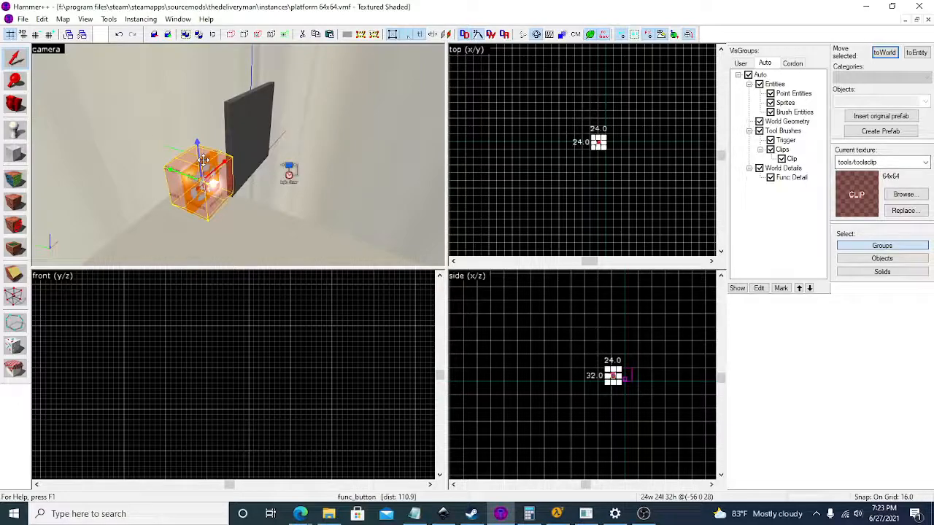
left_click(290, 175)
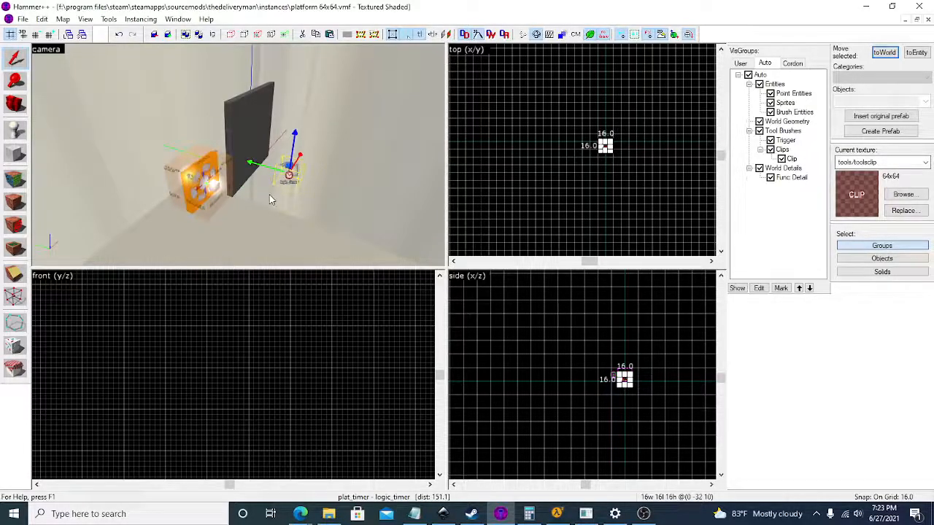
key("d")
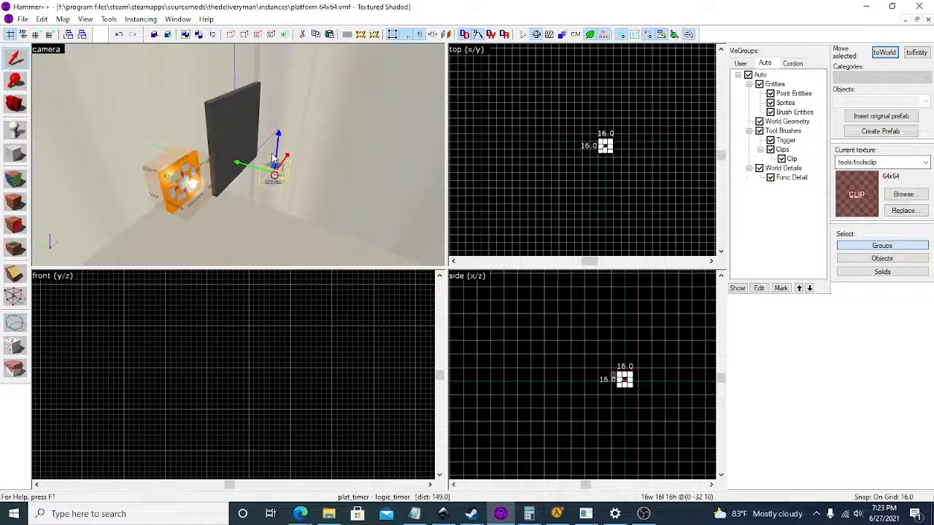
scroll(274, 157, "down", 2)
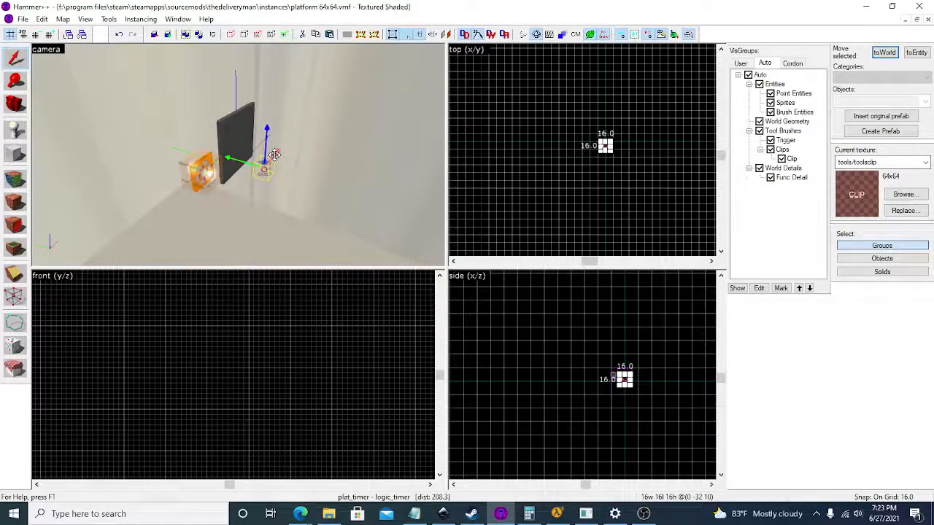
scroll(284, 153, "up", 2)
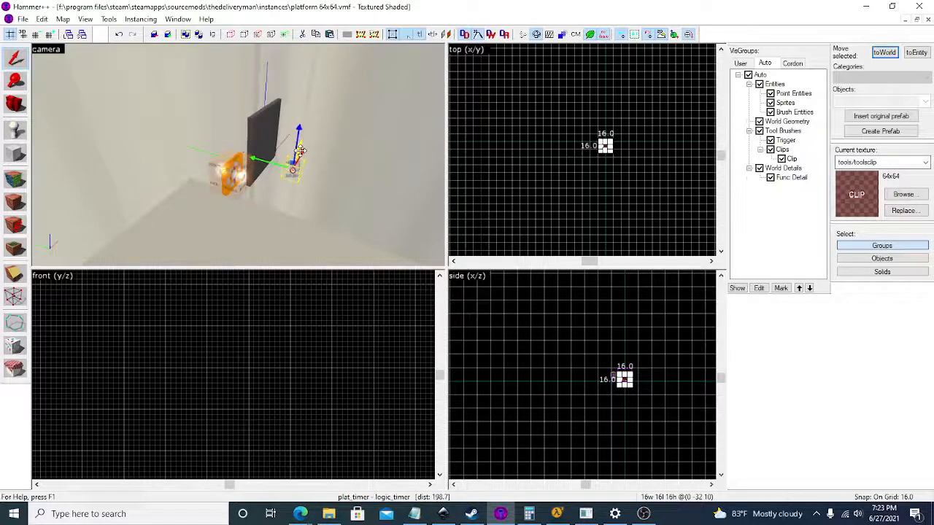
key("d")
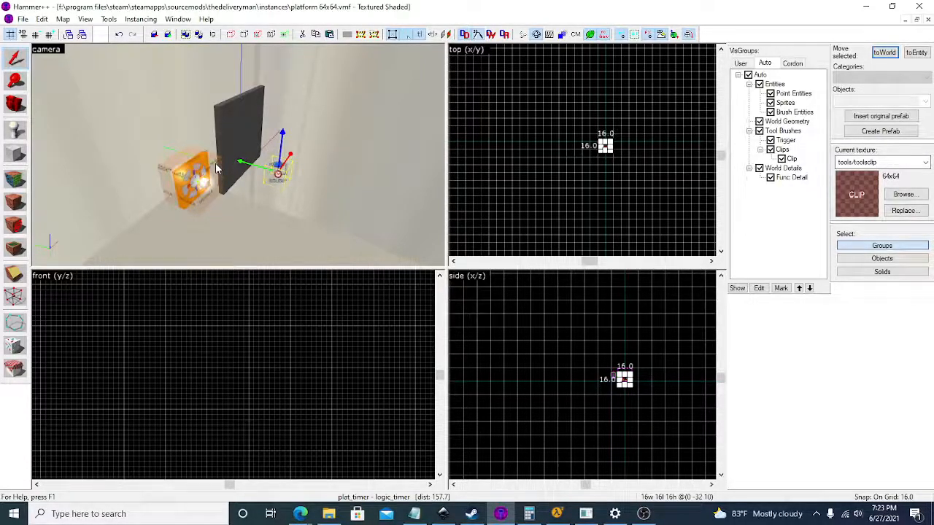
Select the func_button around the small orange panel, glance at its properties and examine it close up in the camera and top views.
left_click(216, 167)
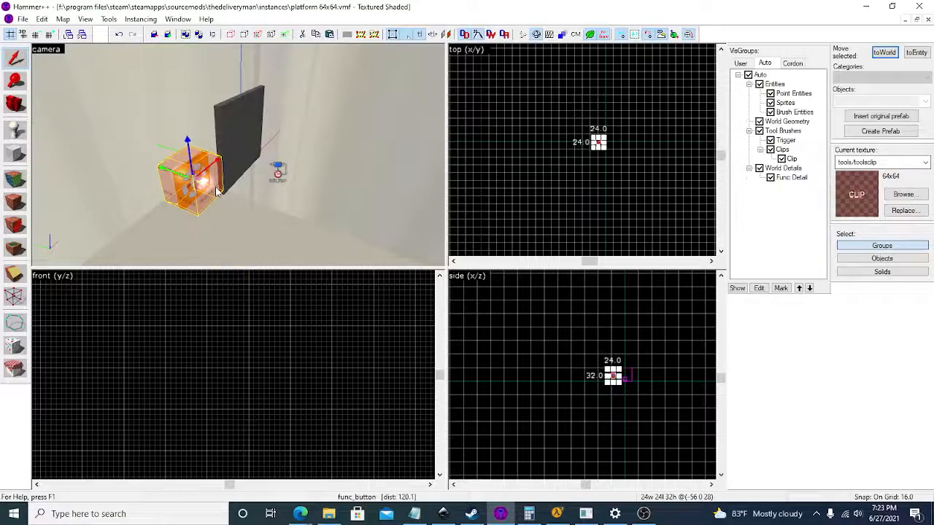
double_click(216, 190)
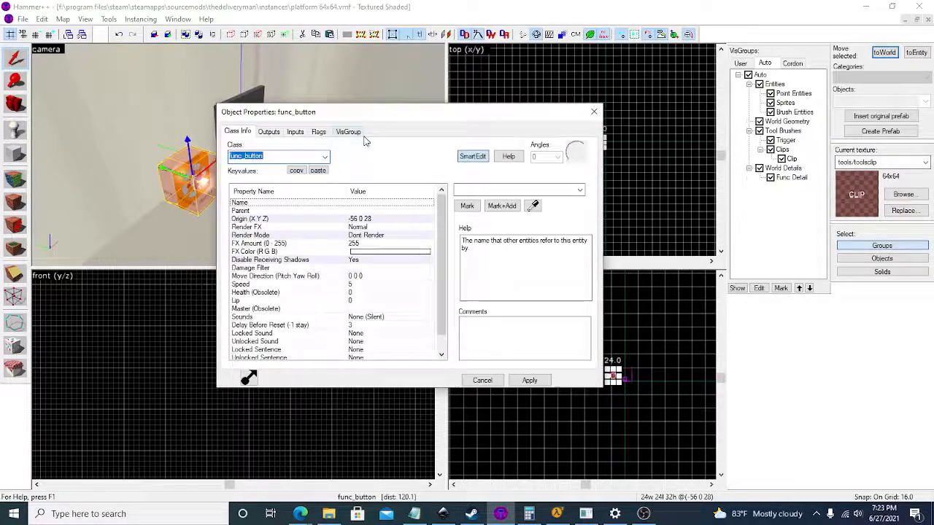
left_click(594, 112)
scroll(604, 140, "up", 10)
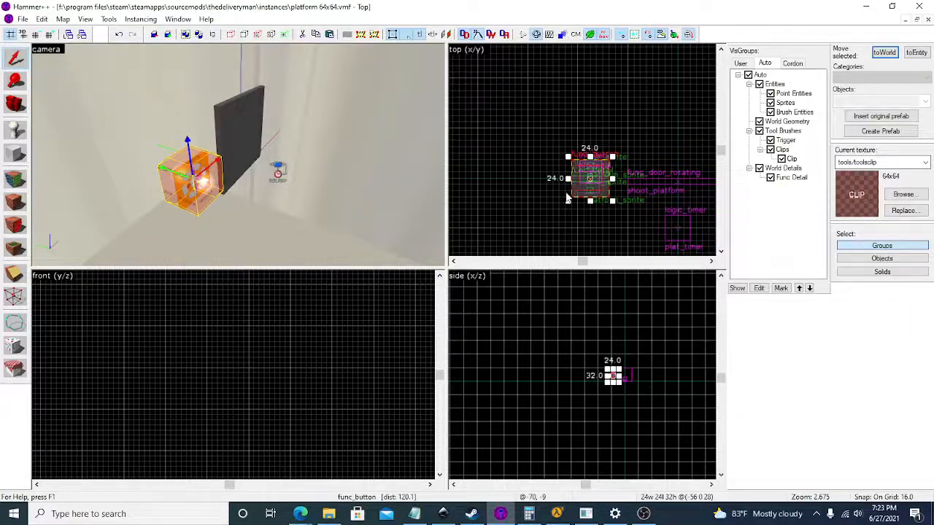
key("w")
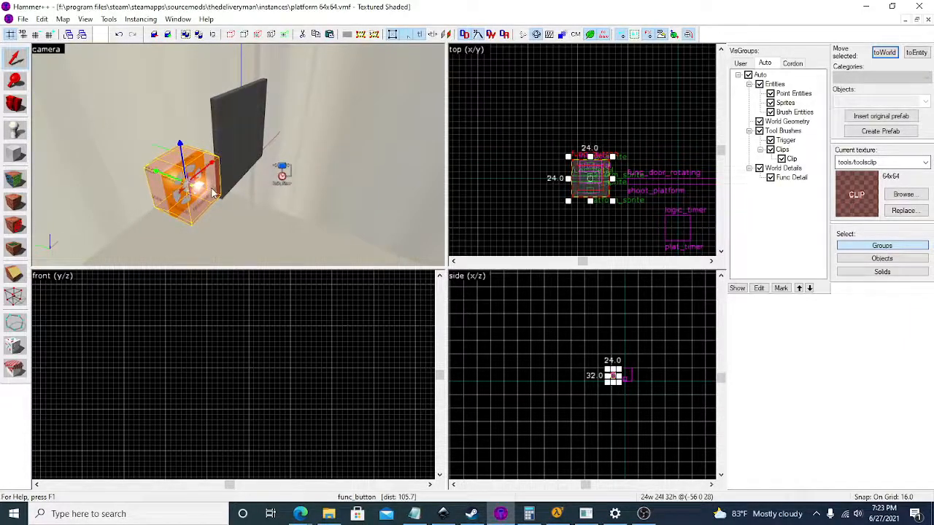
scroll(584, 189, "up", 6)
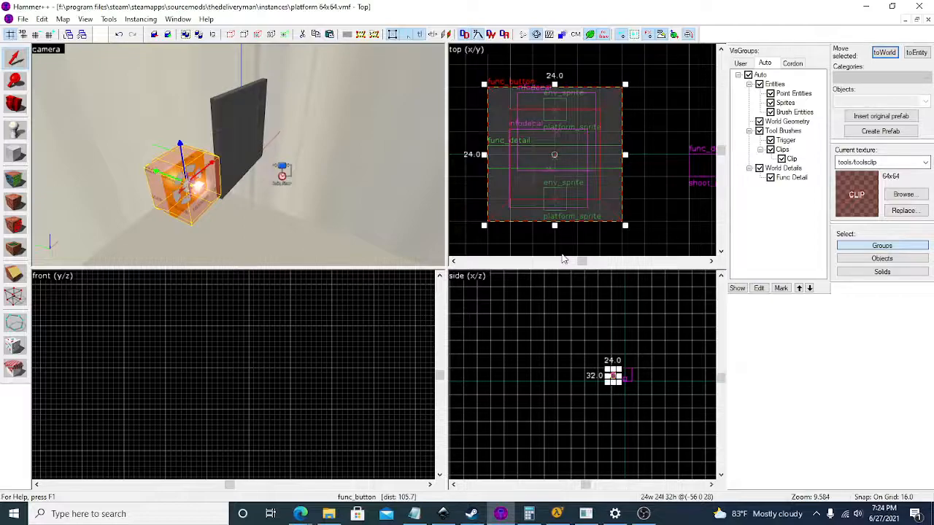
key("a")
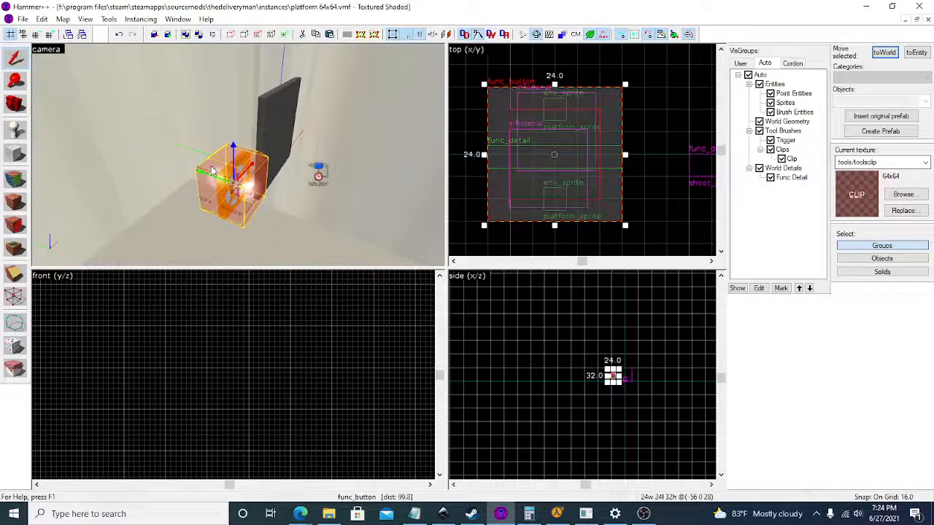
Review the func_button's keyvalues, OnDamaged outputs and flags, and compare them with the button brush close up.
double_click(216, 168)
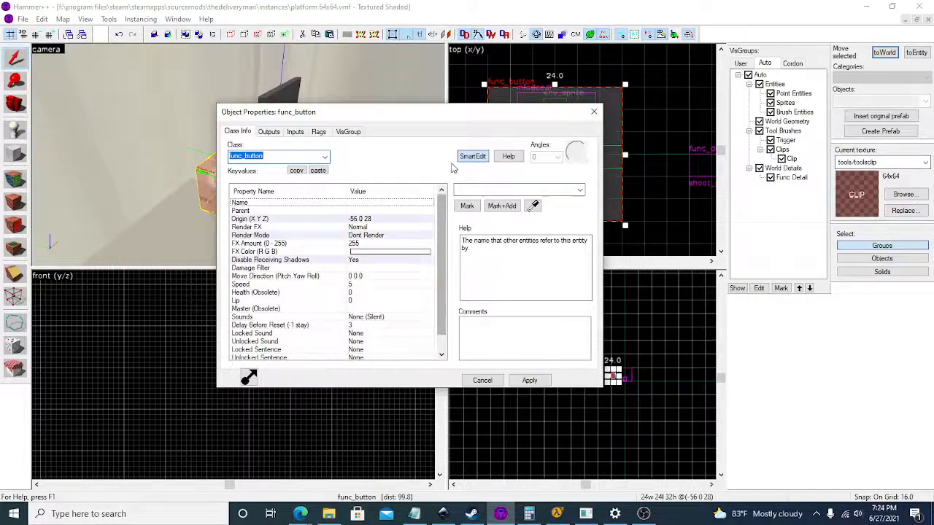
scroll(380, 262, "down", 1)
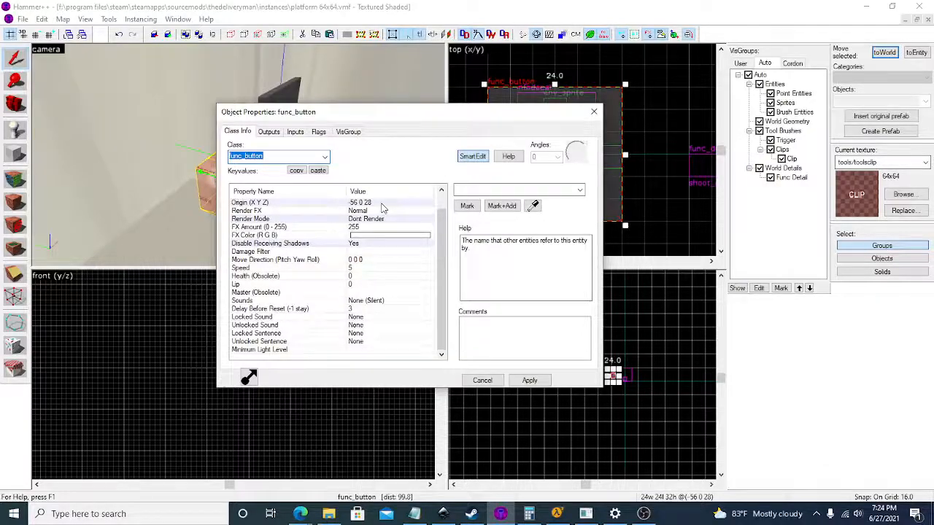
scroll(325, 225, "up", 1)
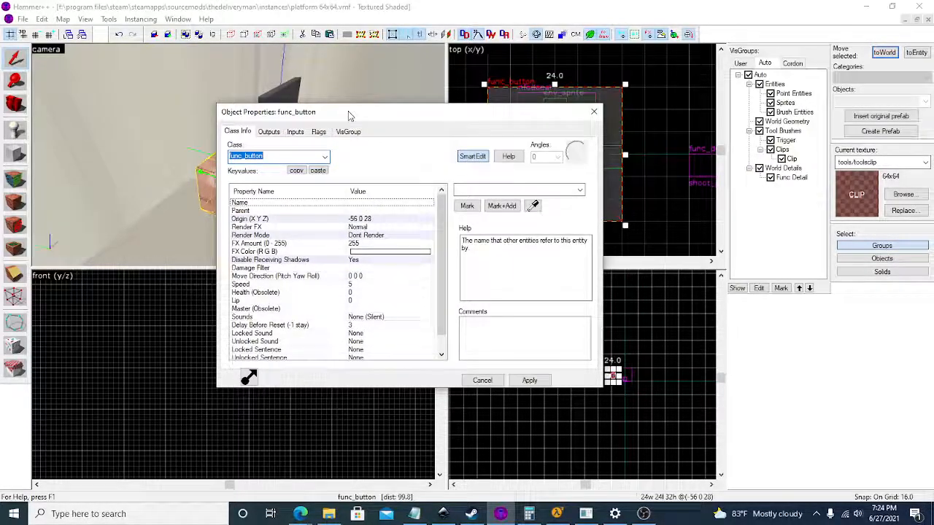
left_click_drag(348, 115, 524, 122)
left_click(445, 140)
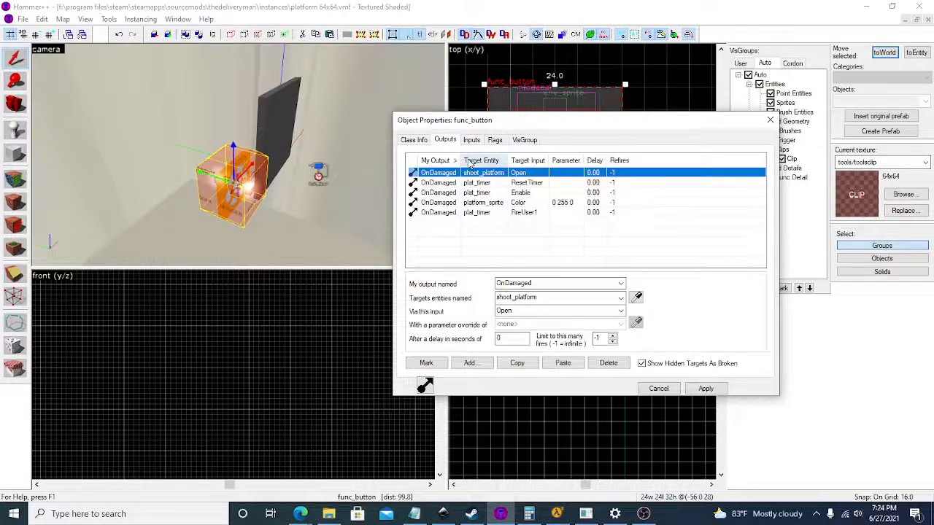
left_click(495, 140)
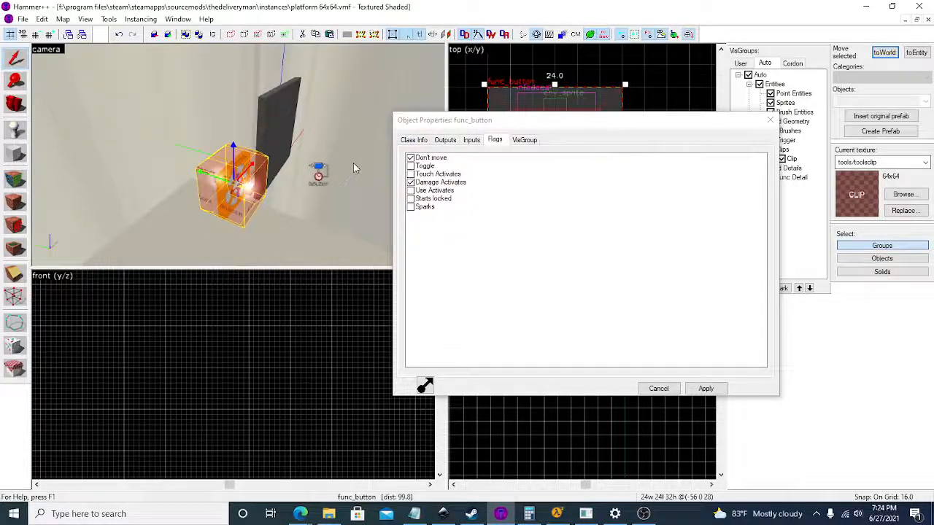
key("z")
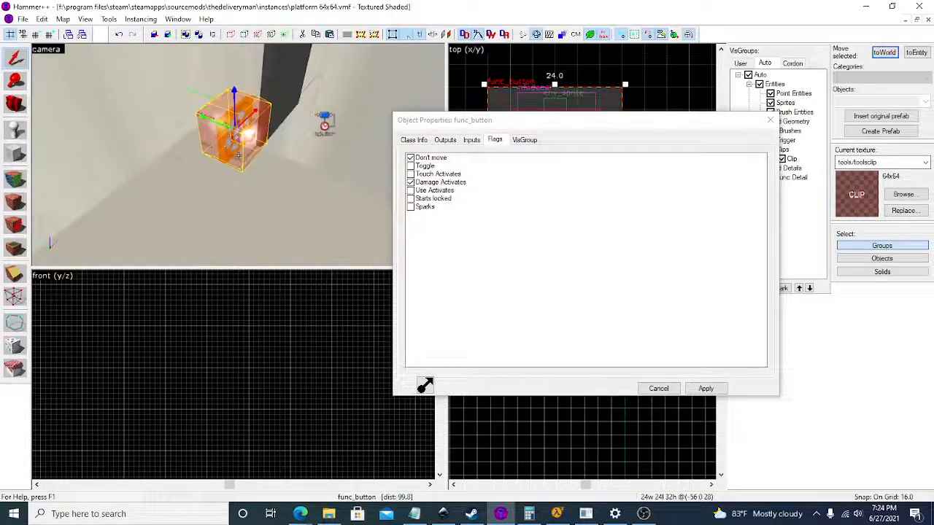
key("w")
key("z")
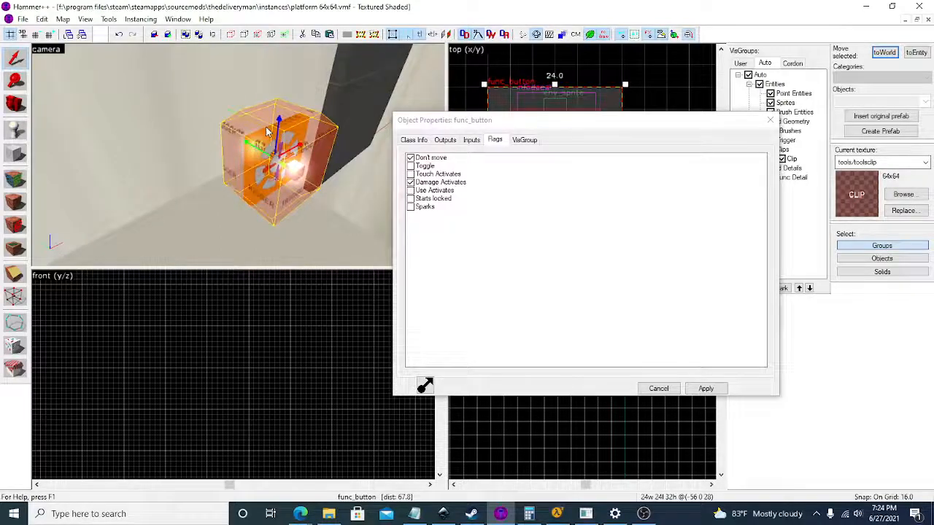
left_click(770, 120)
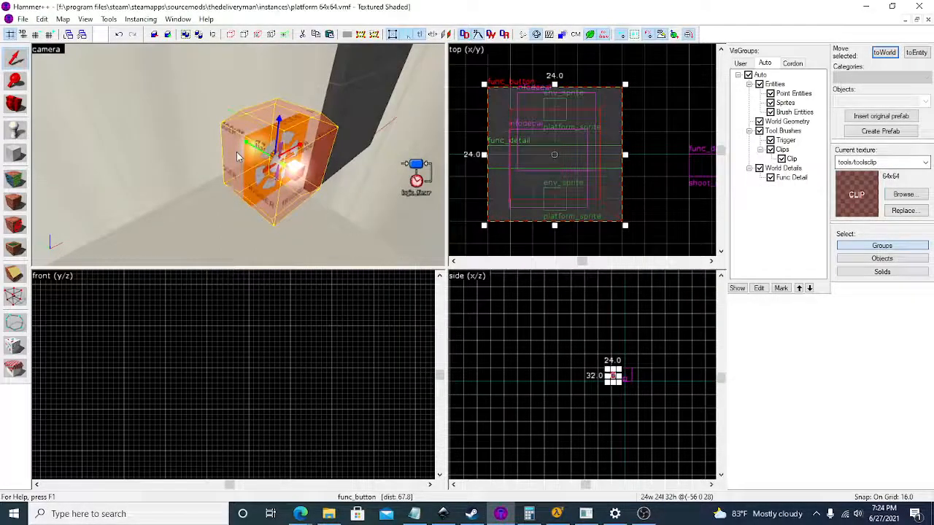
Hide the func_button and select the func_detail panel inside it to examine its shape.
left_click(236, 152)
left_click(257, 176)
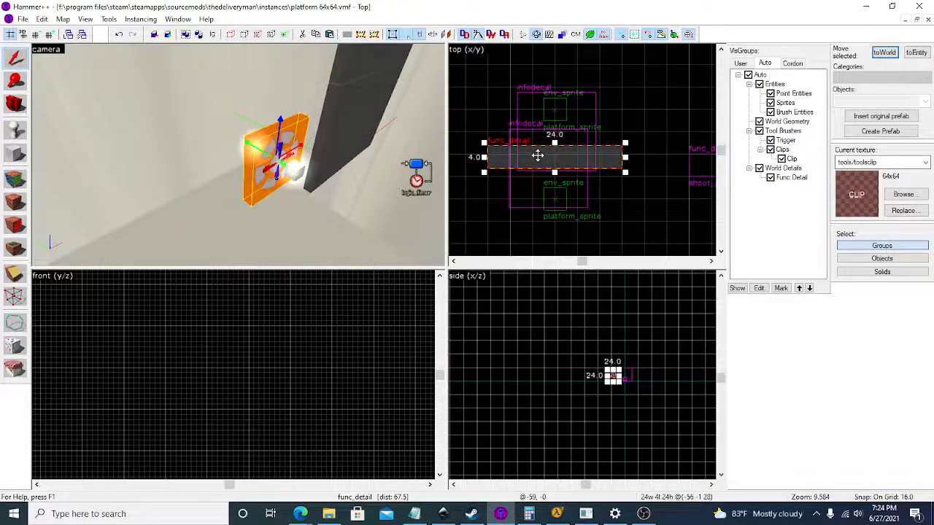
scroll(536, 154, "up", 3)
scroll(544, 154, "down", 6)
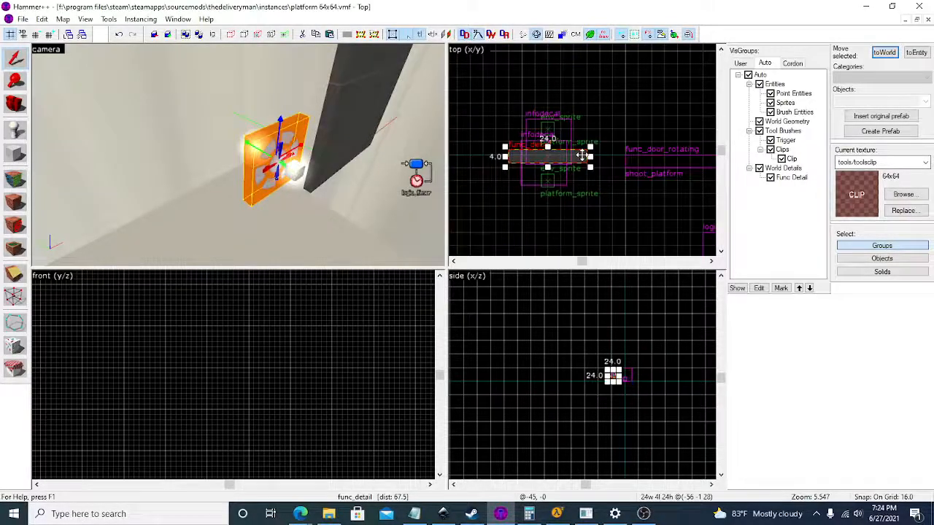
scroll(551, 157, "down", 1)
key("d")
key("s")
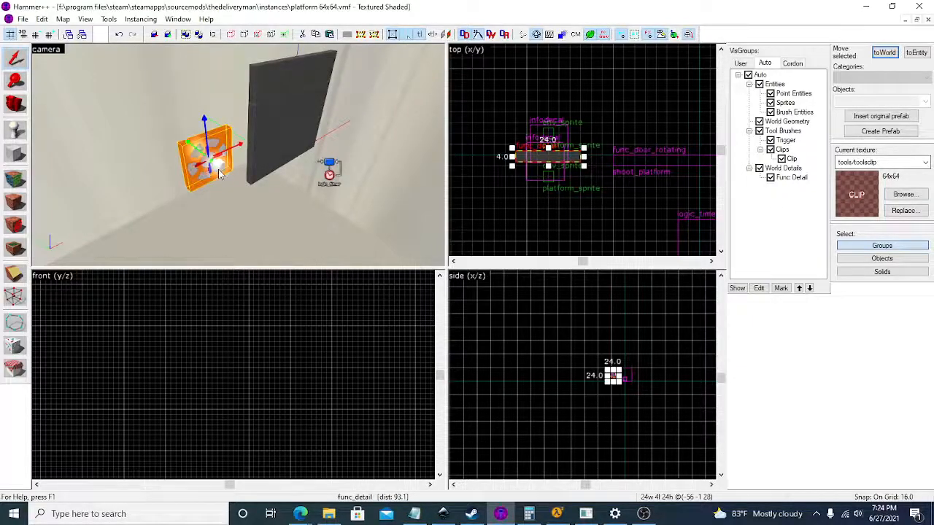
Unhide the func_button and all other hidden objects, and hide only the clip brush around the platform panel again.
key("u")
left_click(228, 159)
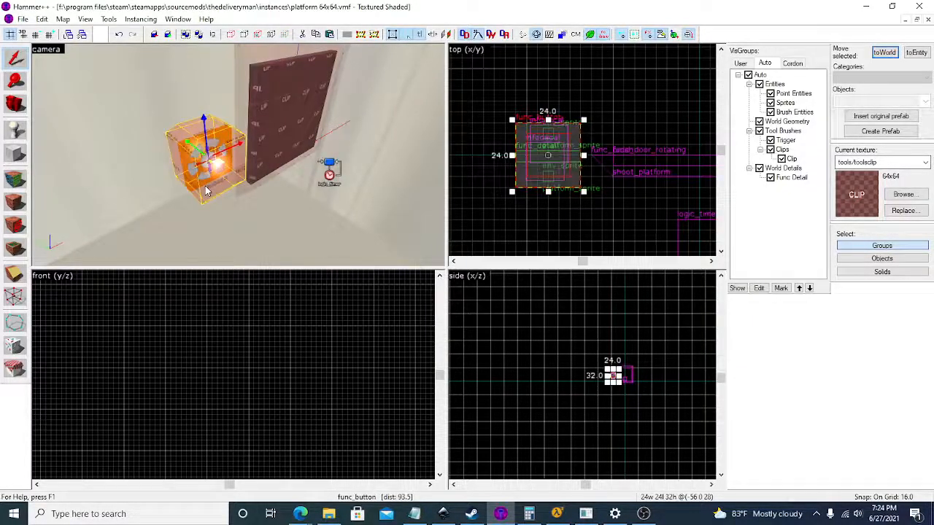
left_click(235, 79)
key("h")
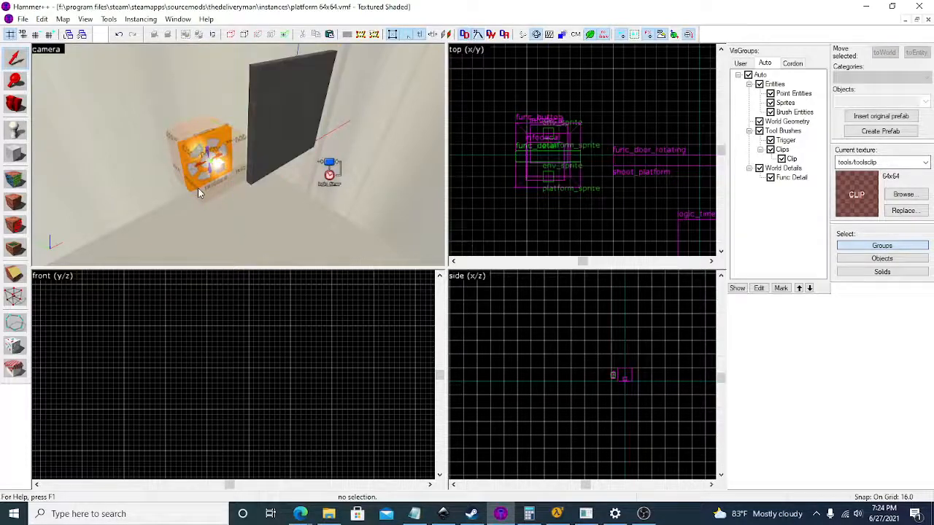
Select the func_button again, centre the 2D views on it and examine its shape and its position beside the platform.
left_click(197, 187)
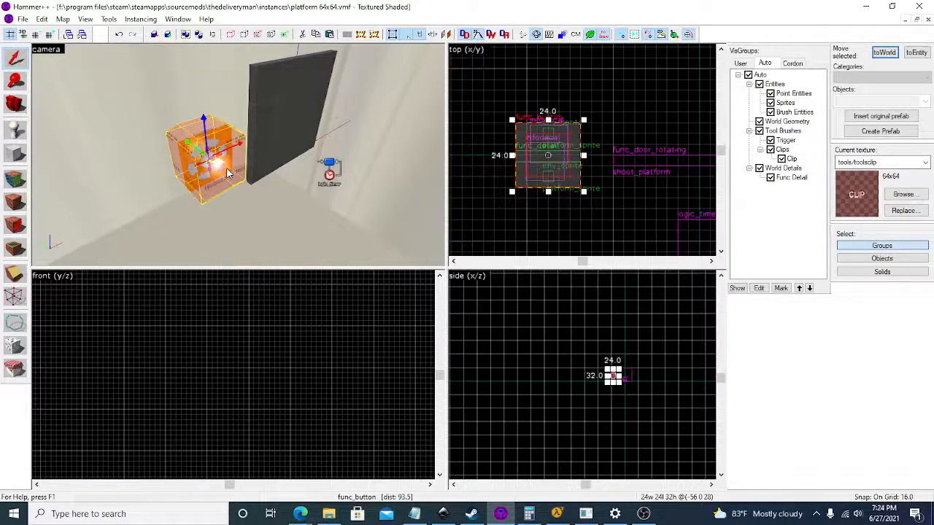
scroll(621, 394, "up", 5)
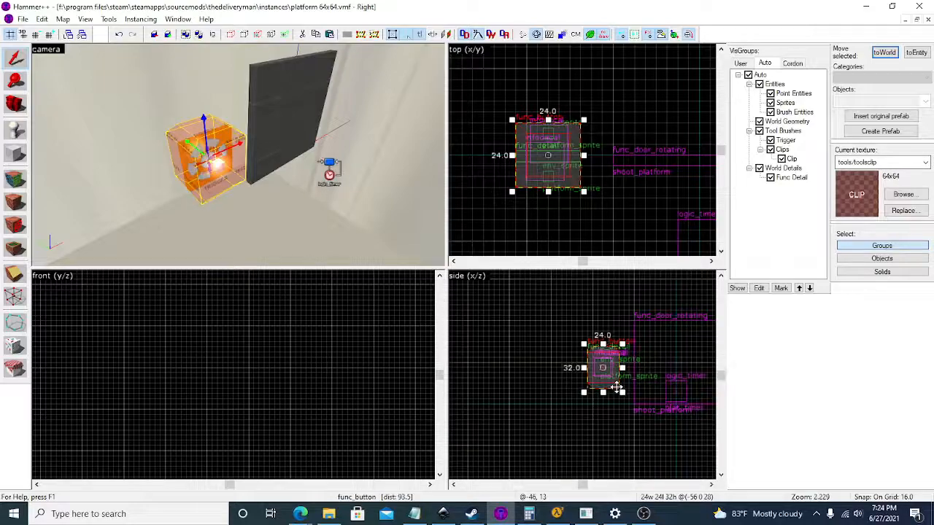
key("ctrl+e")
scroll(235, 376, "up", 4)
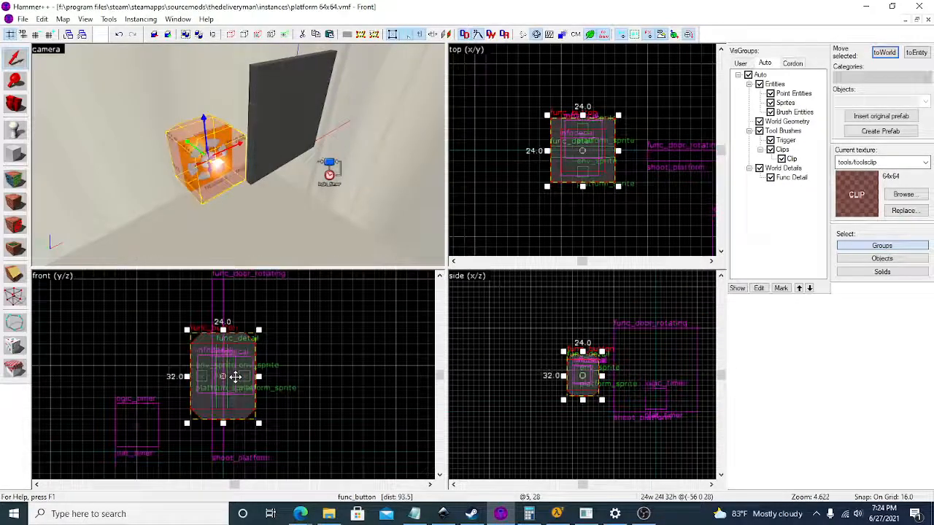
scroll(235, 376, "up", 2)
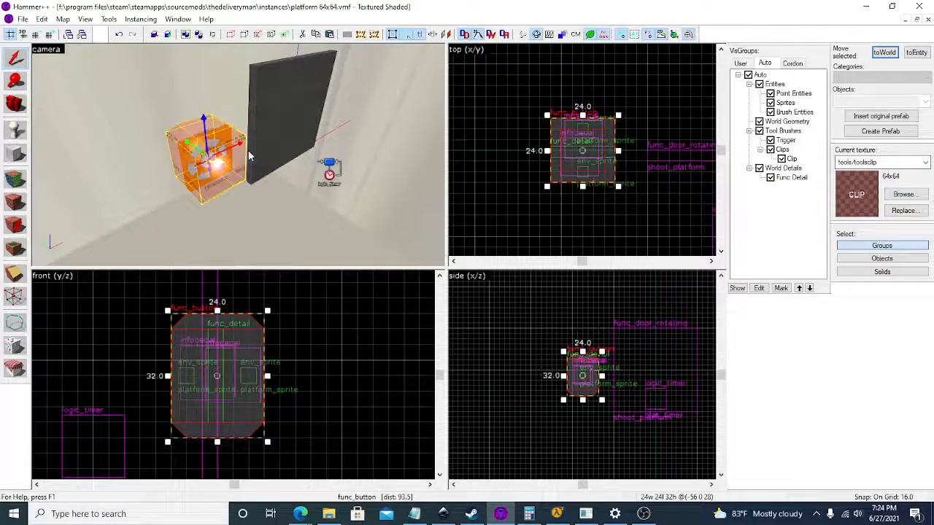
scroll(239, 172, "down", 3)
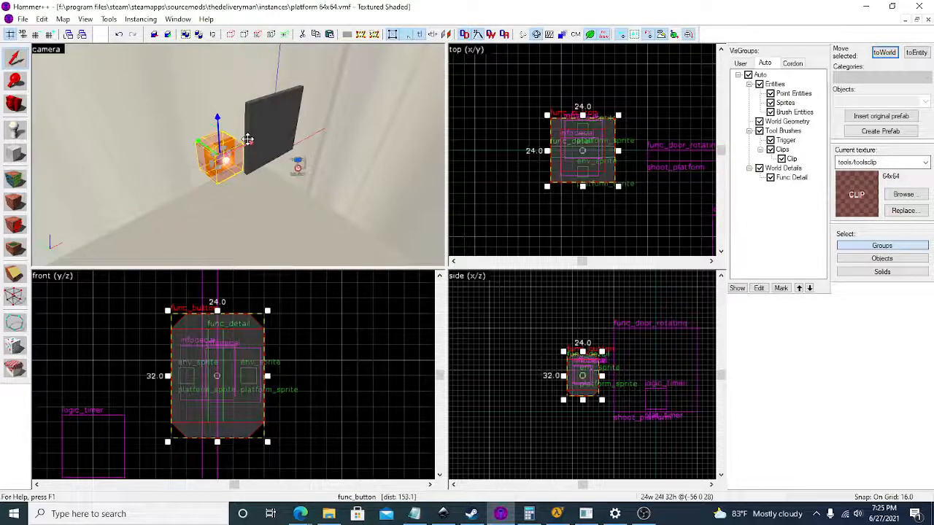
scroll(219, 154, "up", 4)
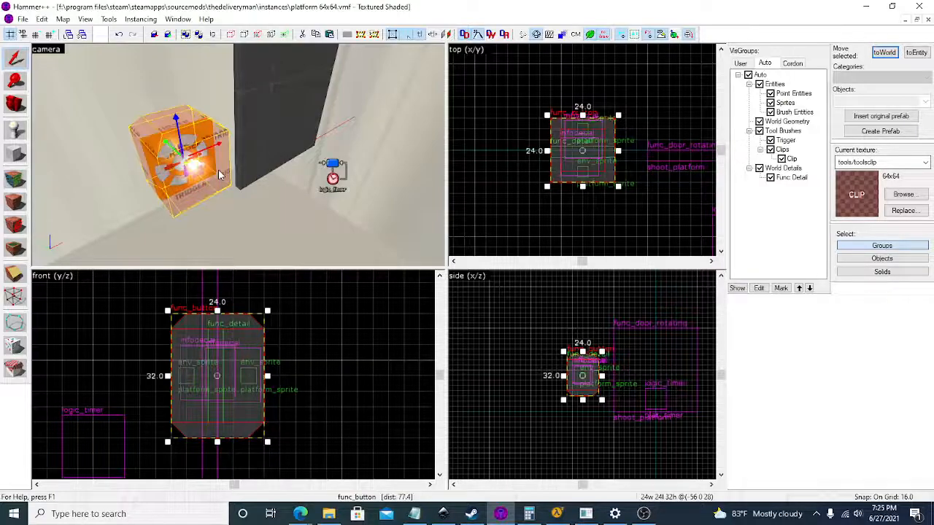
Reopen the func_button's outputs to read its OnDamaged connections, keeping the dialog clear of the button.
double_click(218, 170)
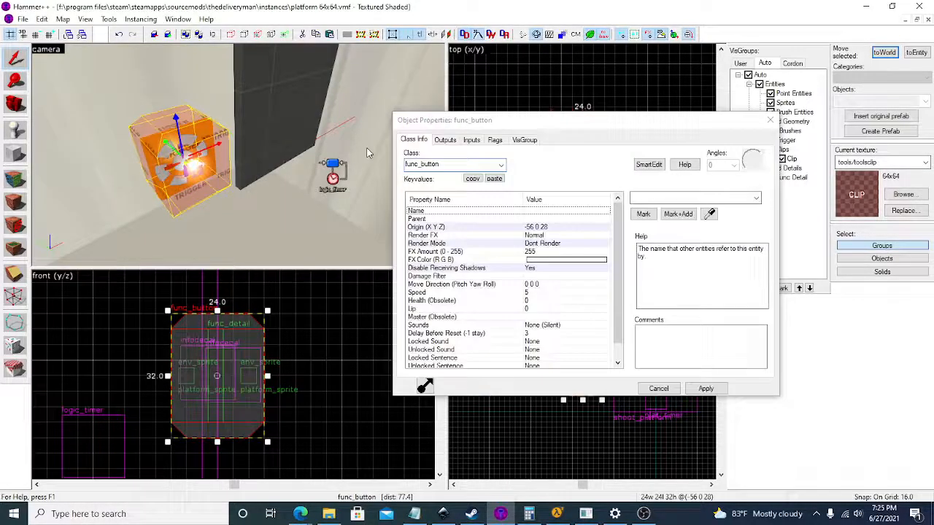
left_click(447, 142)
left_click_drag(491, 128, 390, 84)
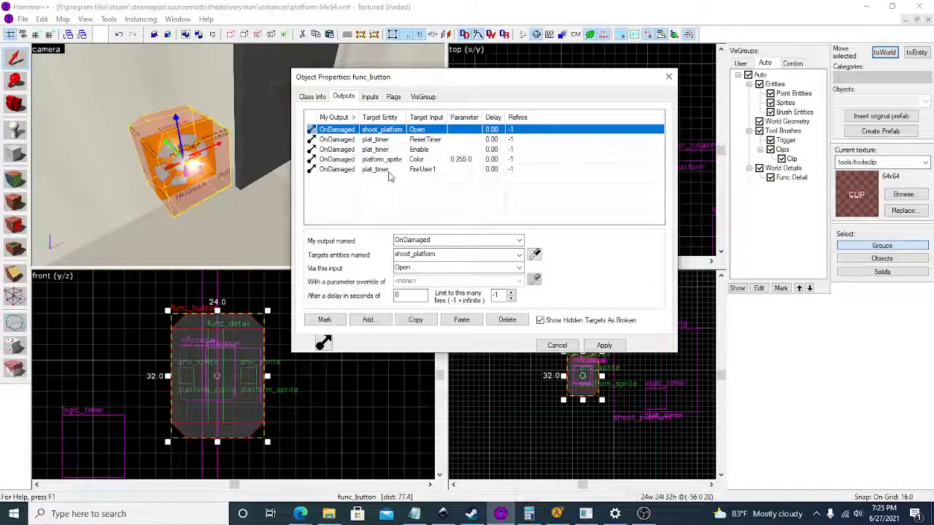
Go through the func_button's remaining OnDamaged outputs to plat_timer and platform_sprite with the platform in view, and close its properties.
left_click(432, 141)
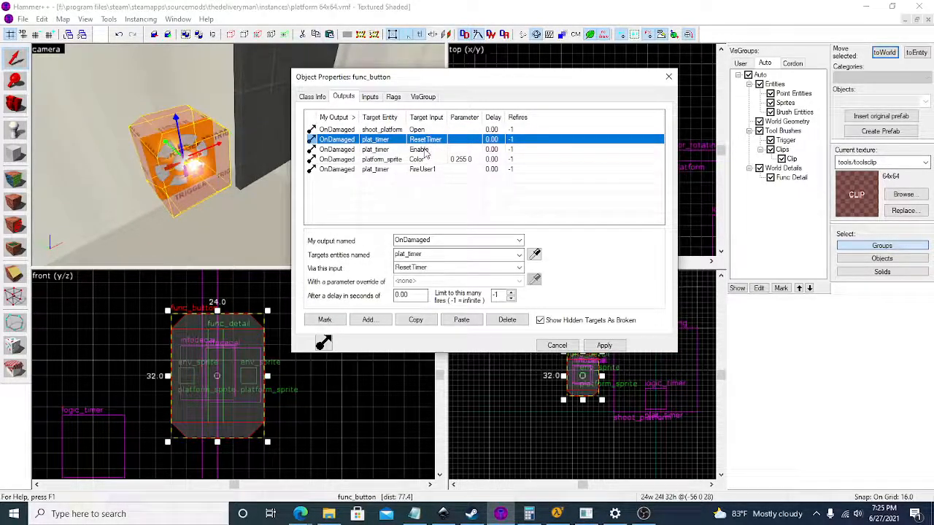
left_click(426, 150)
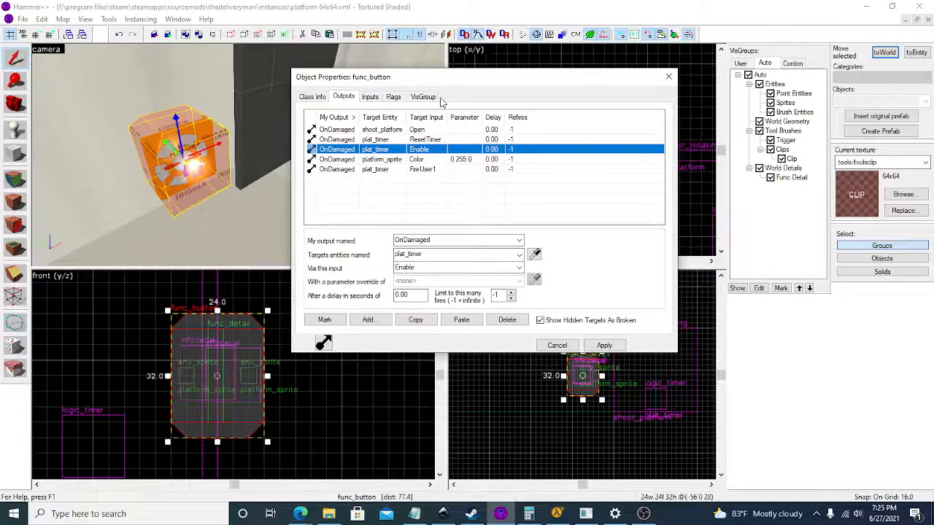
left_click_drag(364, 77, 493, 46)
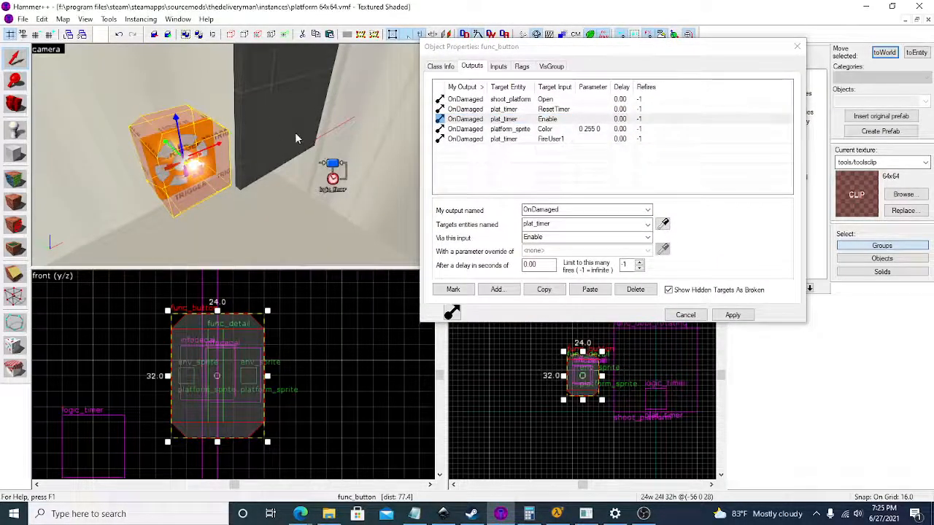
left_click(578, 130)
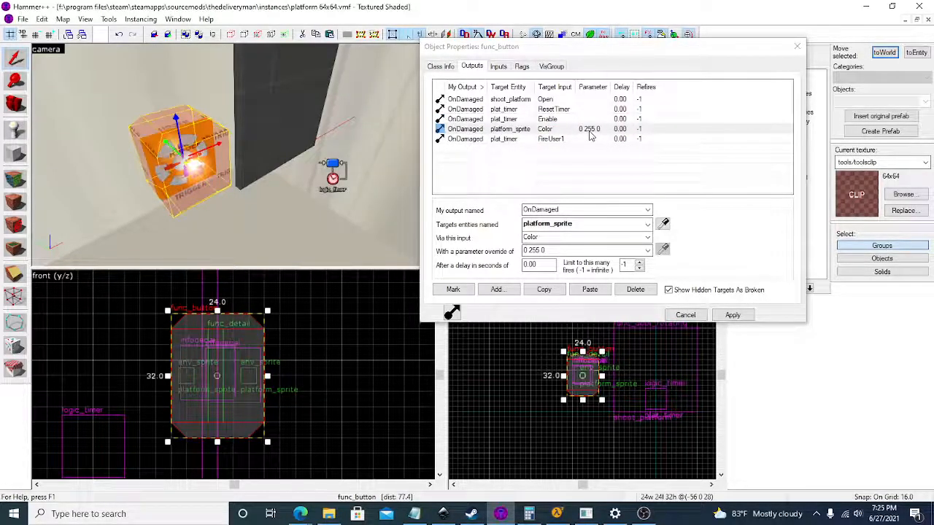
left_click(547, 140)
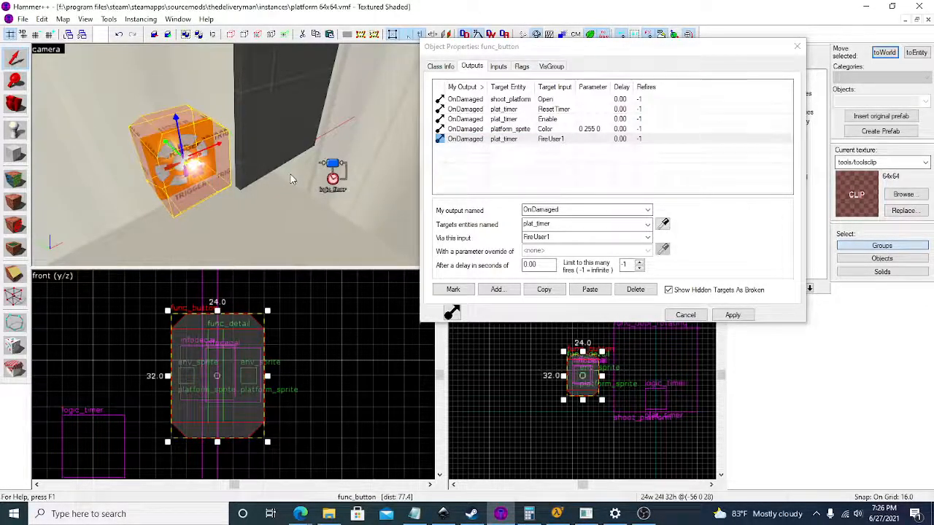
left_click(796, 46)
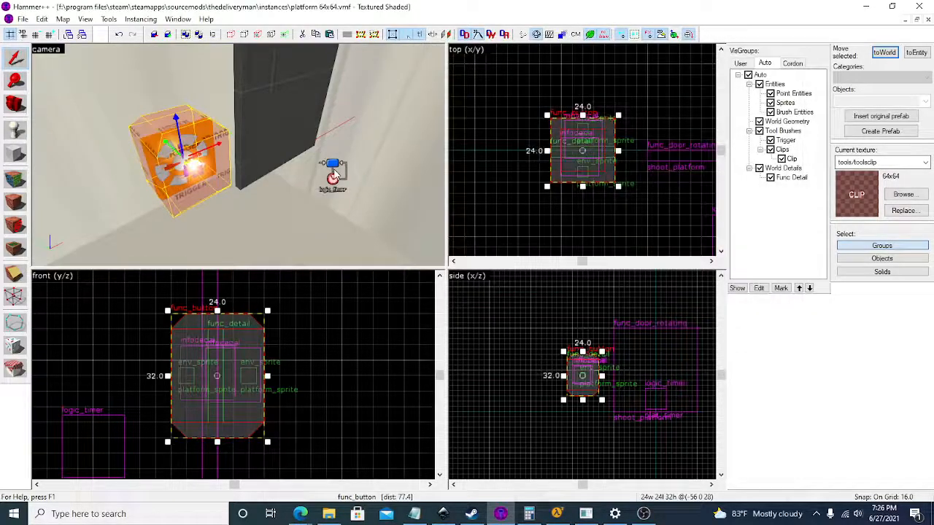
Open the plat_timer logic_timer's properties and check its Refire Interval keyvalue and its flags.
double_click(334, 175)
left_click(471, 66)
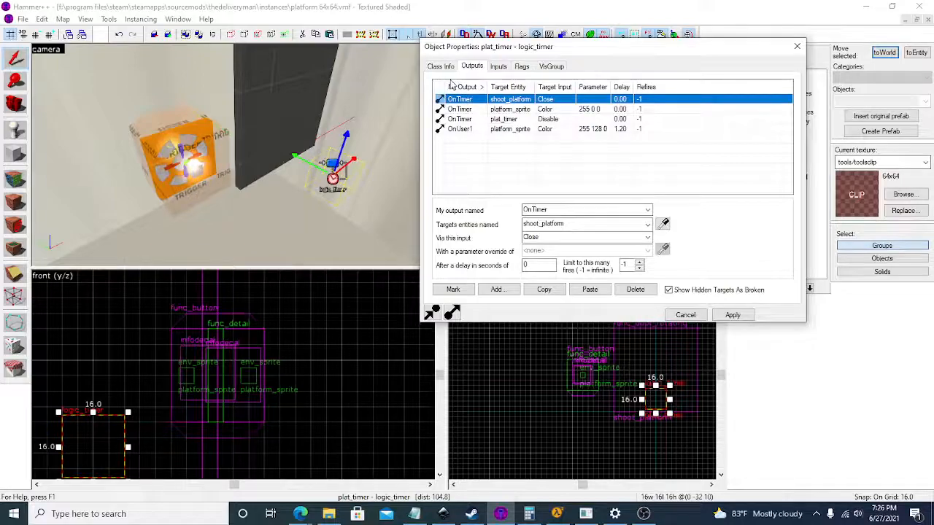
left_click(441, 66)
left_click(547, 181)
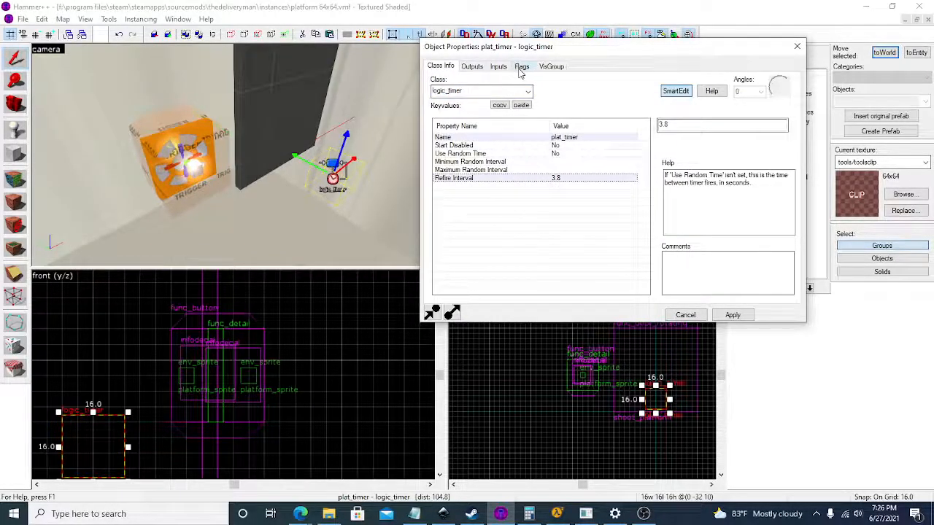
left_click(520, 68)
Go through plat_timer's OnTimer and OnUser1 outputs, comparing their targets, inputs, colour parameters and delays.
left_click(472, 67)
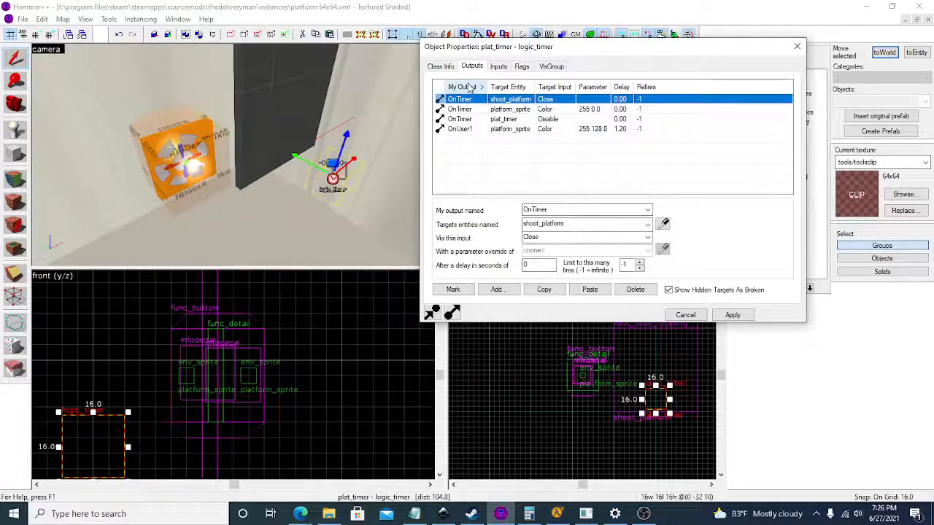
left_click(519, 119)
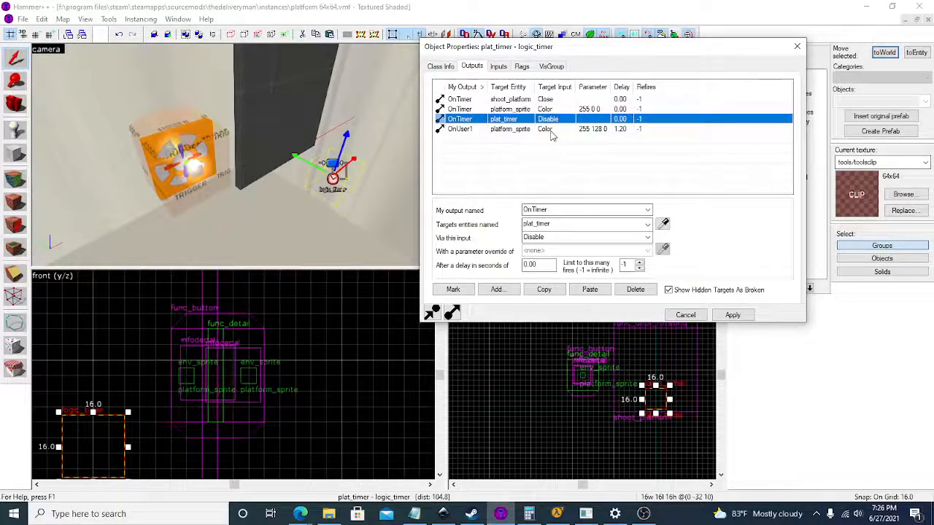
left_click(461, 130)
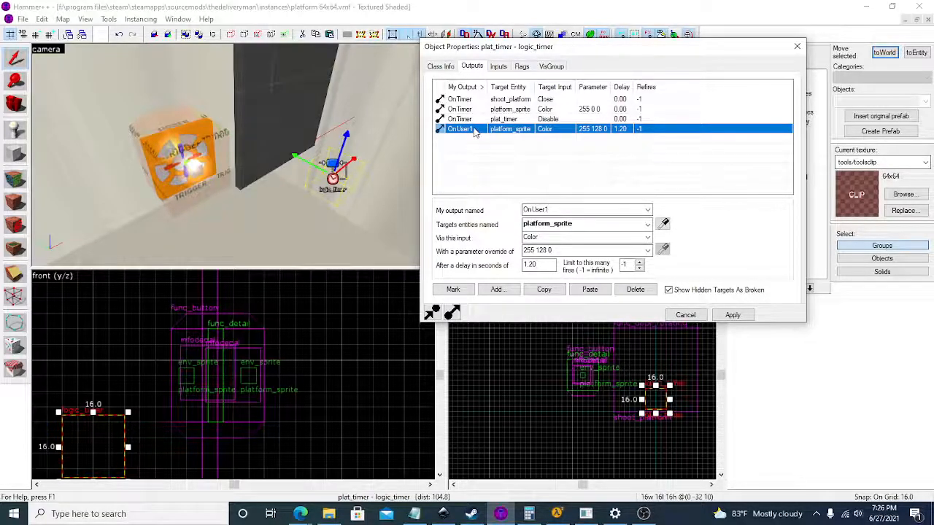
left_click(574, 109)
left_click(573, 129)
left_click(551, 109)
left_click(558, 131)
left_click(554, 100)
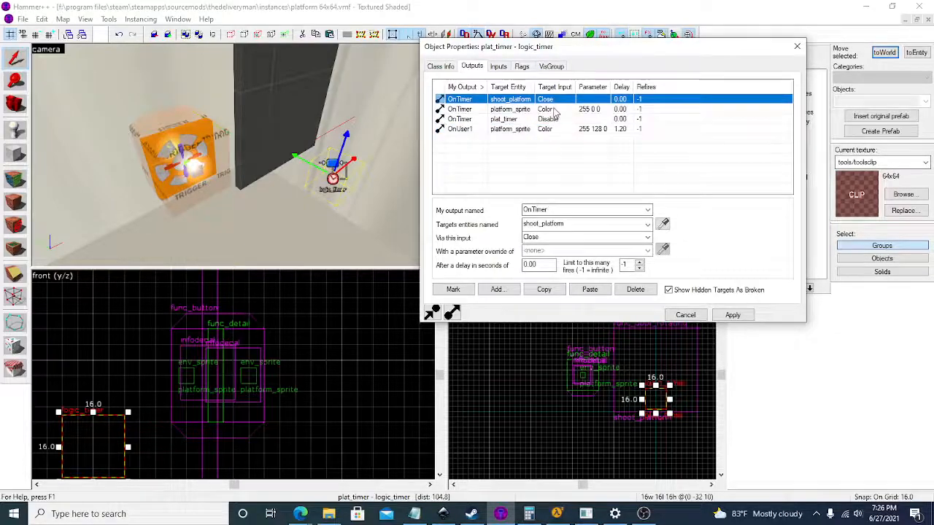
left_click(550, 109)
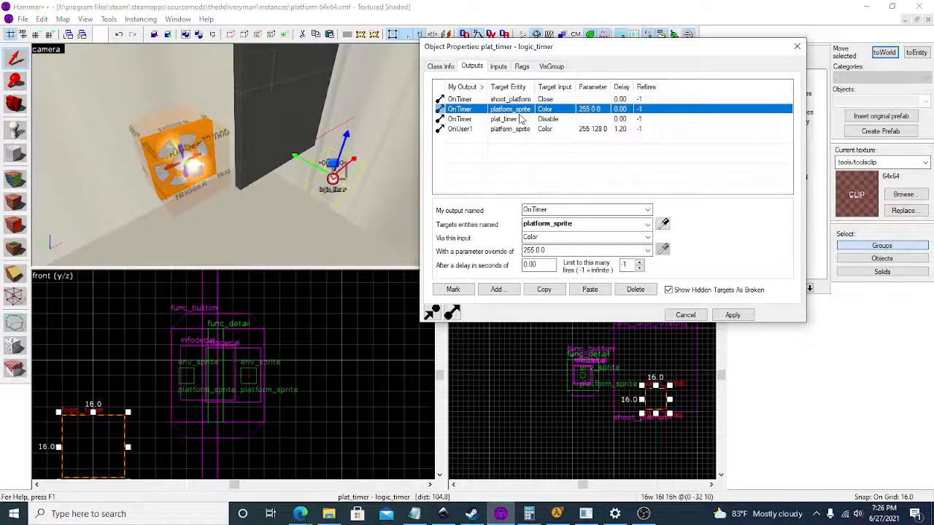
left_click(550, 131)
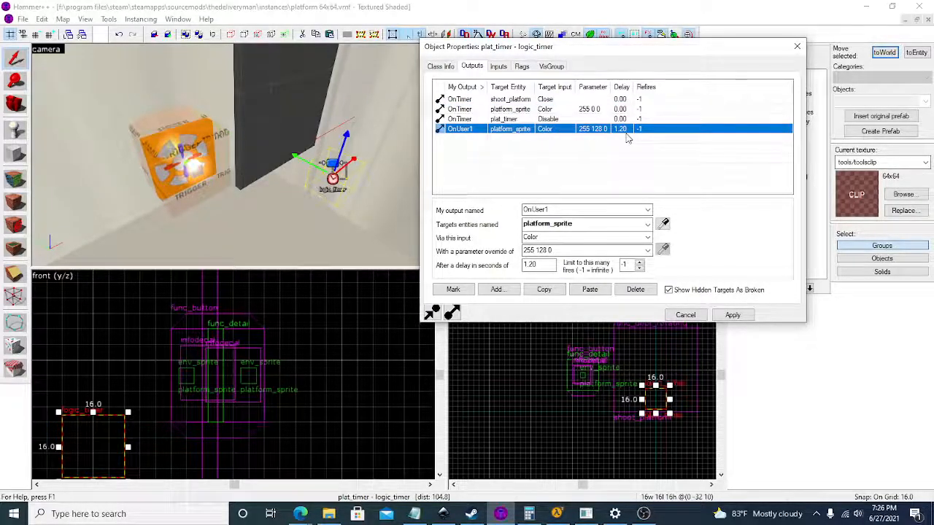
left_click(347, 180)
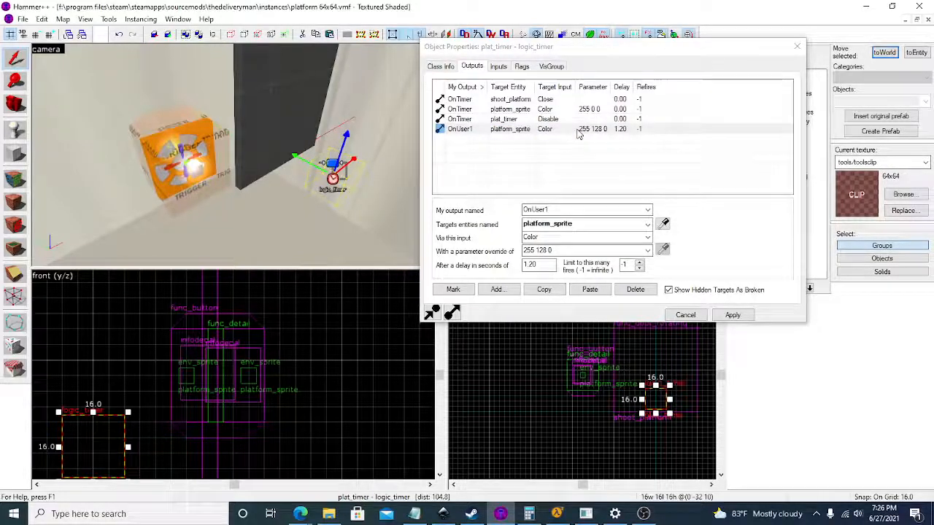
Return to plat_timer's keyvalues to review the Refire Interval, with the button, platform and timer all in the camera view.
left_click(450, 67)
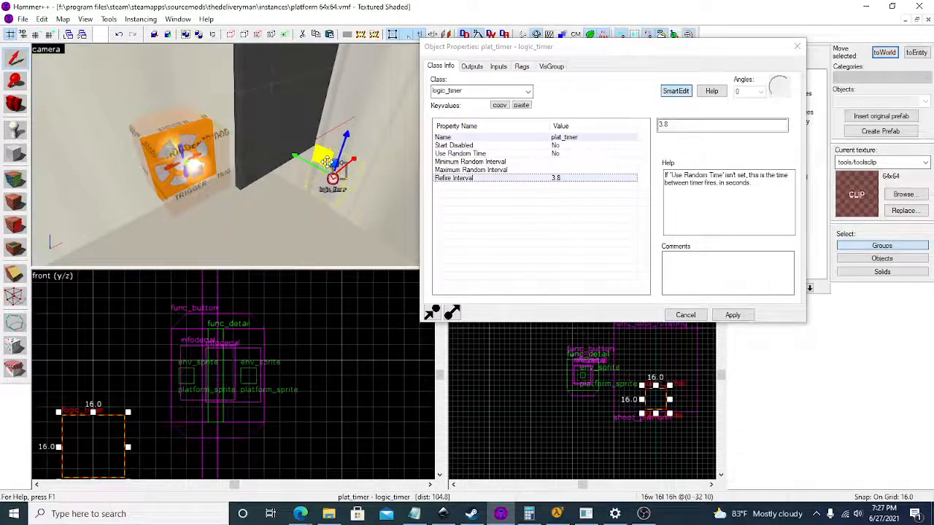
key("s")
key("d")
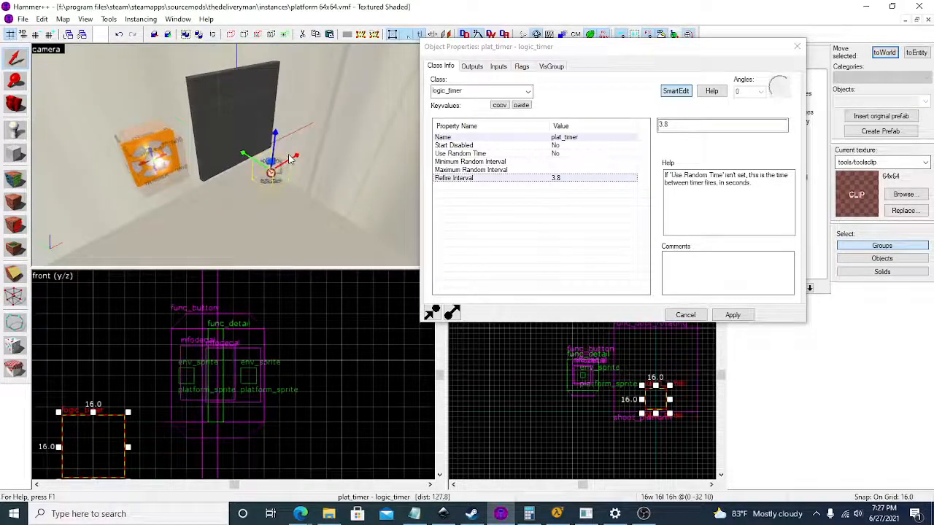
left_click(292, 205)
left_click(278, 179)
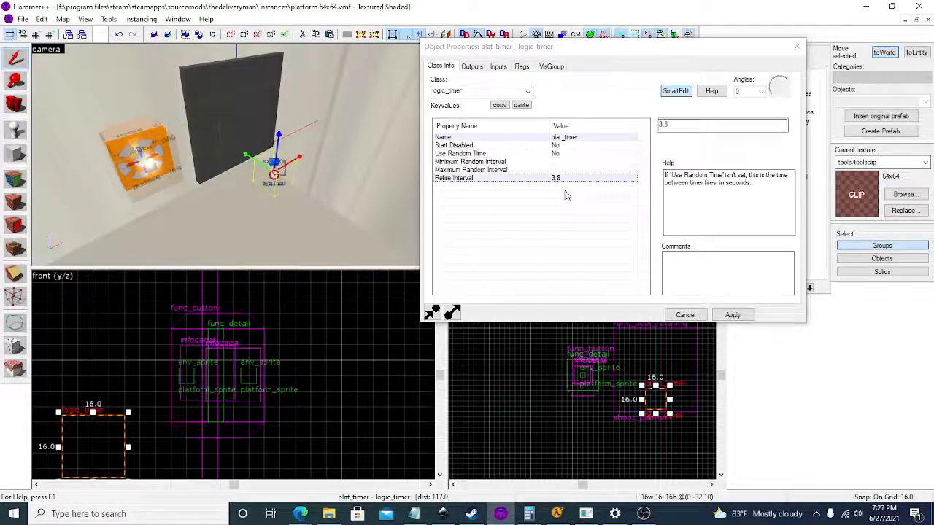
Select the func_button and reread its OnDamaged outputs, keeping the properties dialog clear of the camera view.
left_click(180, 183)
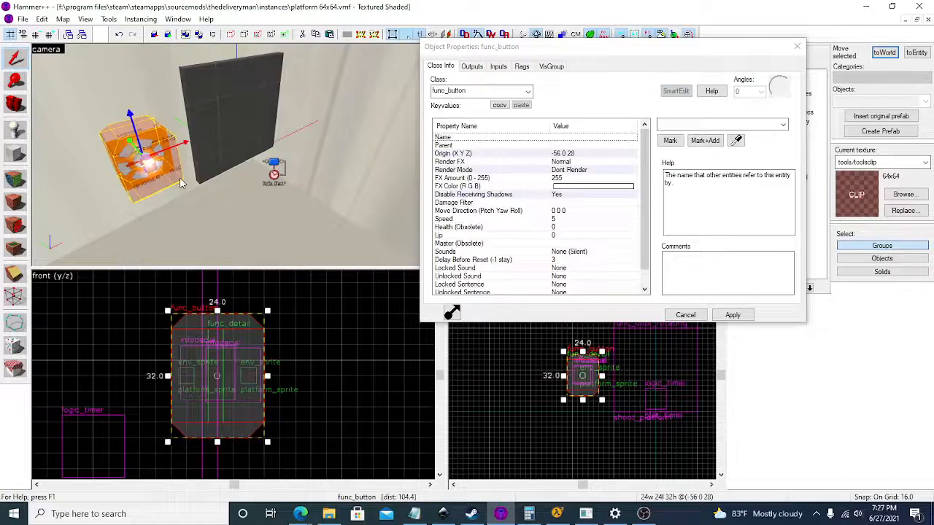
left_click(471, 66)
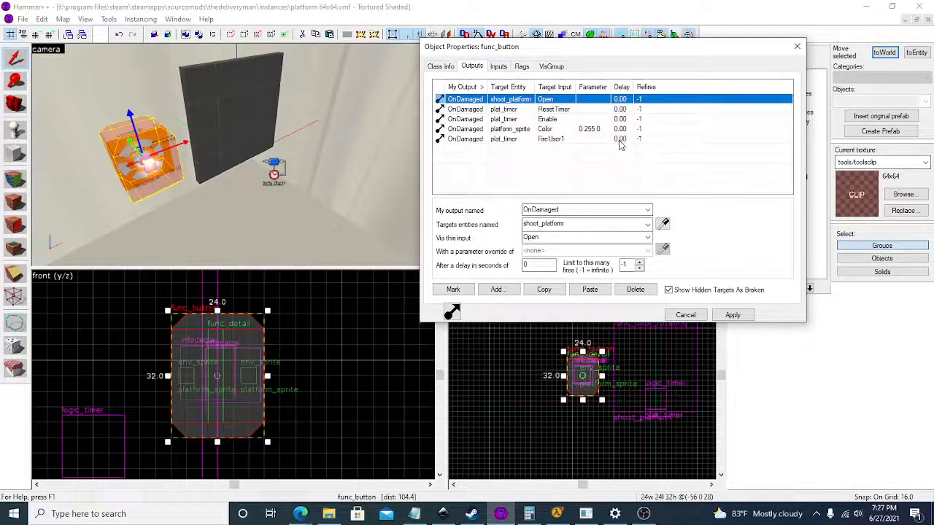
left_click(173, 191)
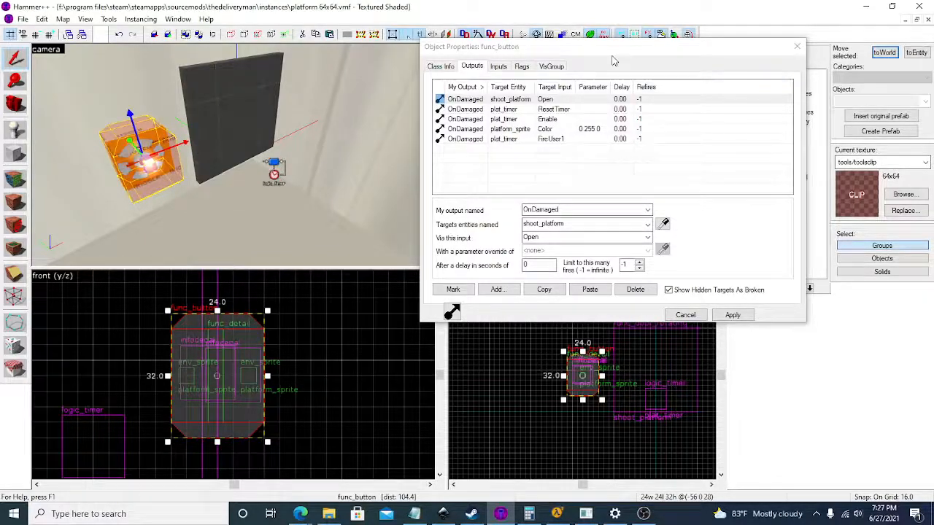
left_click_drag(598, 52, 667, 83)
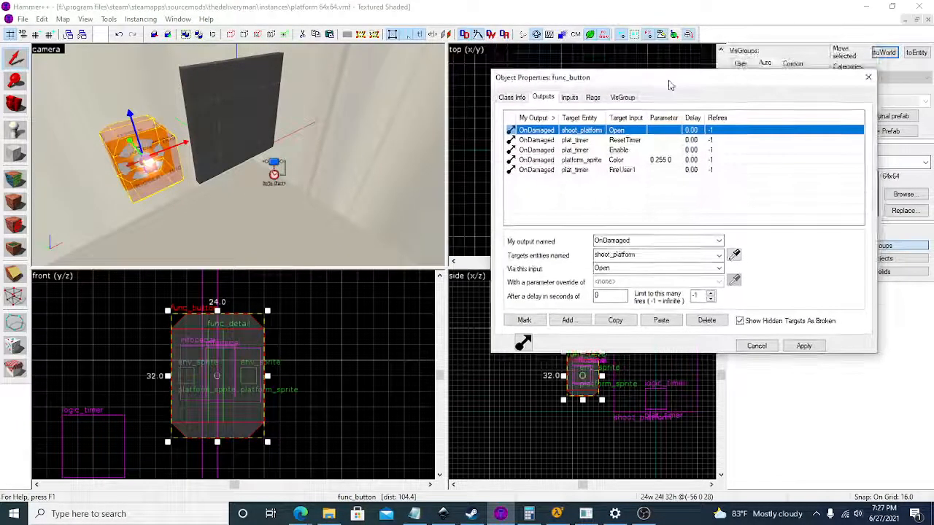
left_click(442, 271)
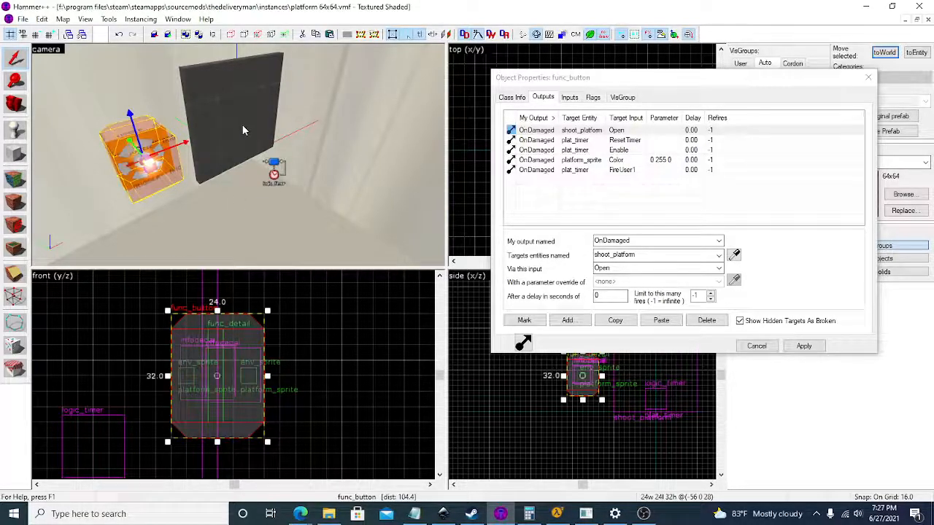
Select plat_timer again, recheck its Refire Interval and its outputs, and close the properties dialog.
left_click(282, 176)
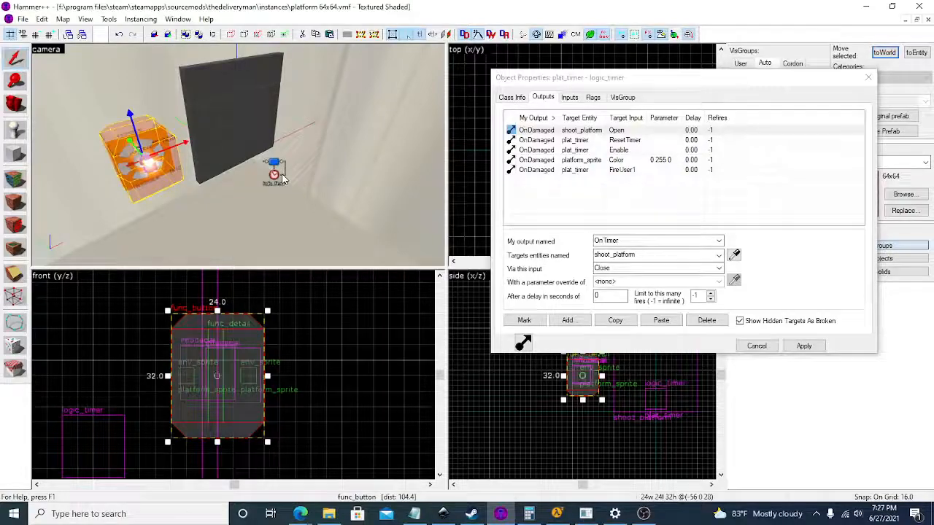
left_click(511, 98)
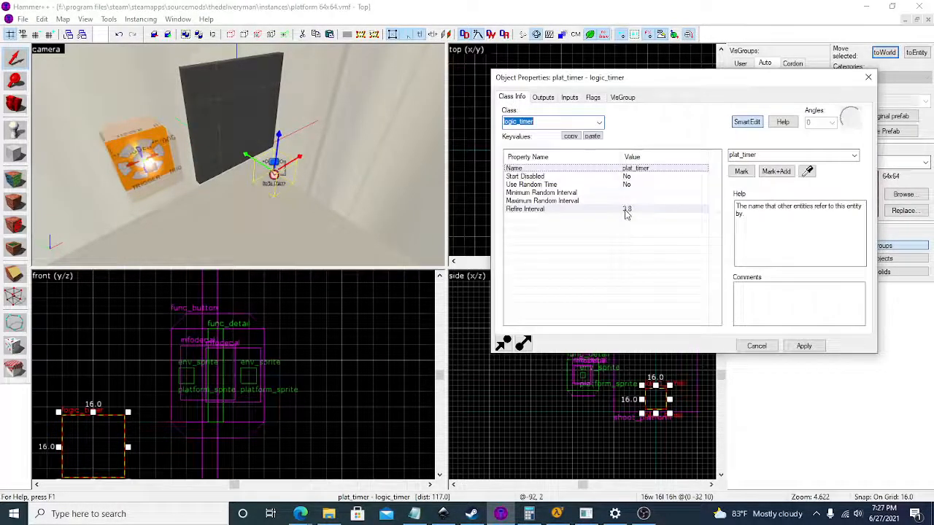
left_click(542, 98)
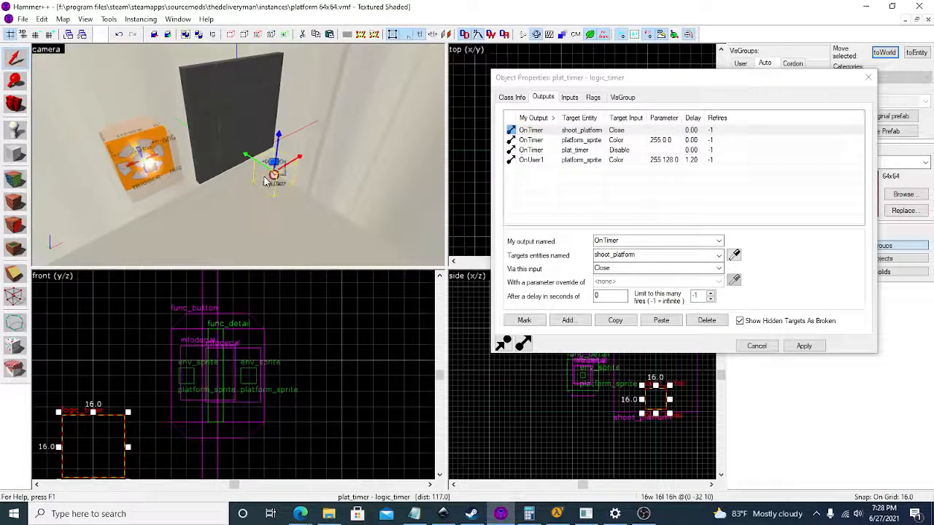
left_click(867, 78)
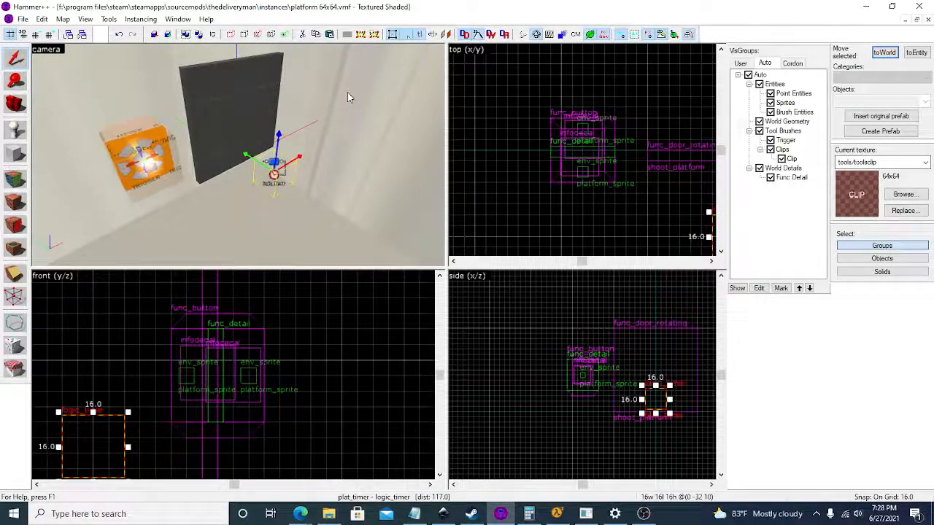
Unhide and select the clip func_brush around the platform and examine its bevelled edges in the camera and 2D views.
scroll(276, 124, "down", 2)
scroll(242, 128, "up", 2)
scroll(188, 136, "down", 3)
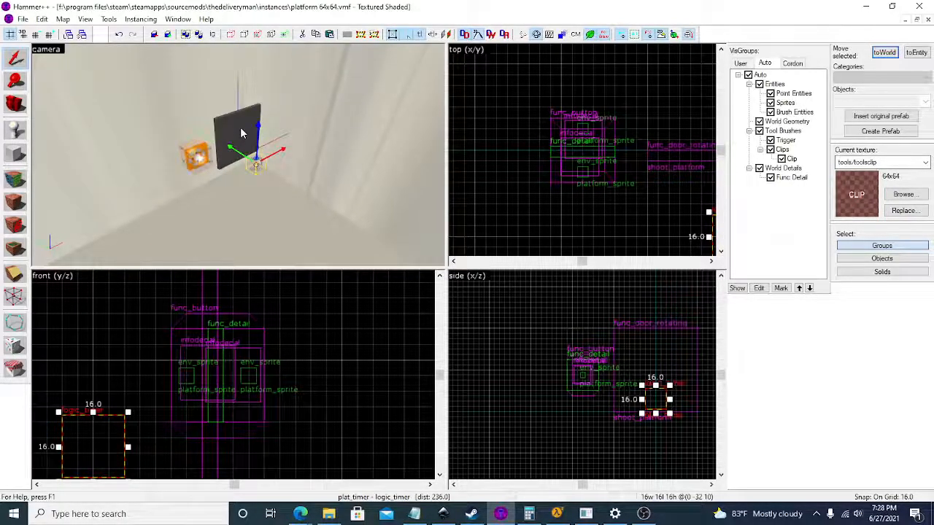
left_click(638, 153)
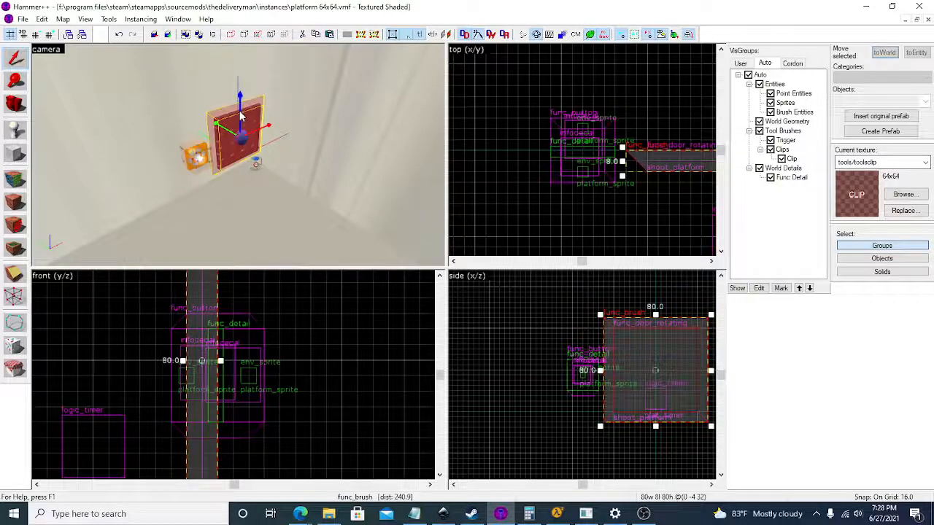
middle_click_drag(638, 153, 504, 156)
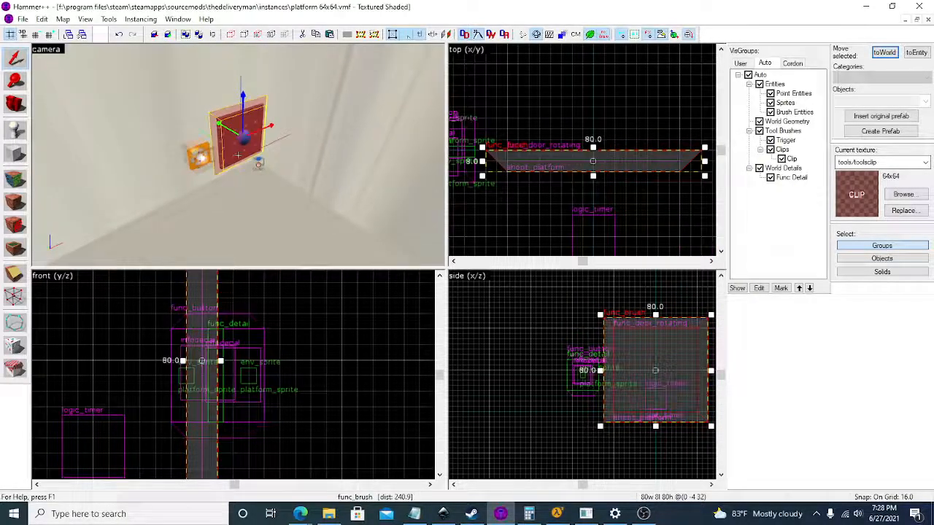
key("z")
key("w")
key("a")
key("z")
scroll(279, 365, "down", 3)
middle_click_drag(253, 351, 237, 428)
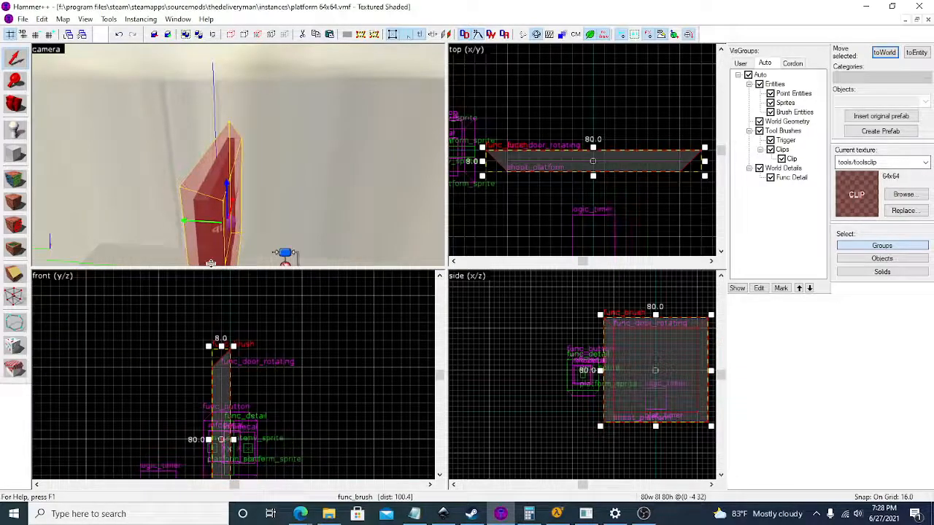
Hide the clip func_brush and select the func_door_rotating platform inside it to examine its shape.
left_click(217, 284)
left_click(213, 191)
scroll(244, 361, "up", 6)
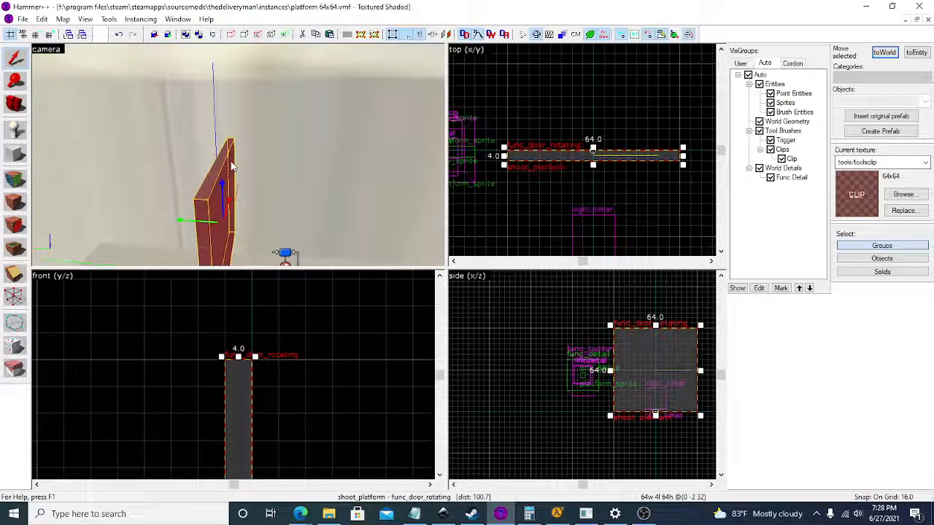
scroll(230, 171, "down", 2)
Unhide the clip func_brush, clear the selection and select the func_brush around the platform again.
key("u")
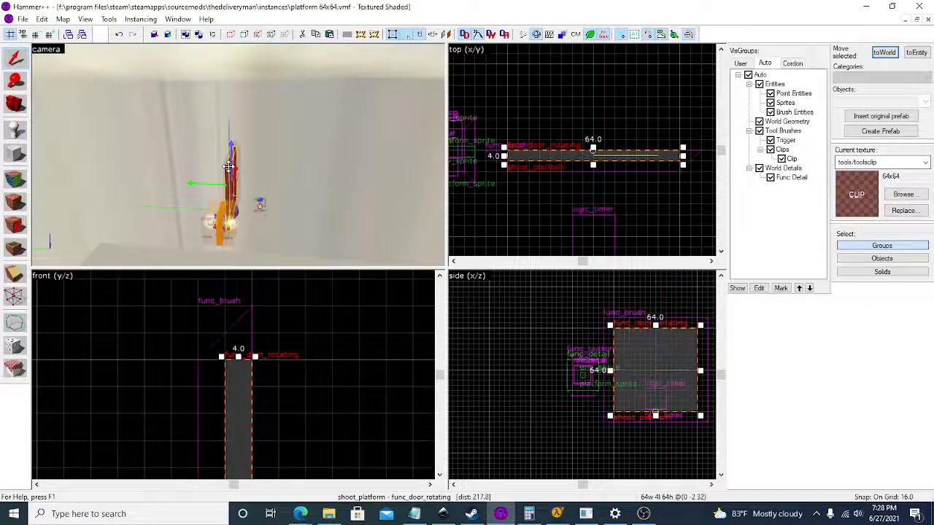
key("Escape")
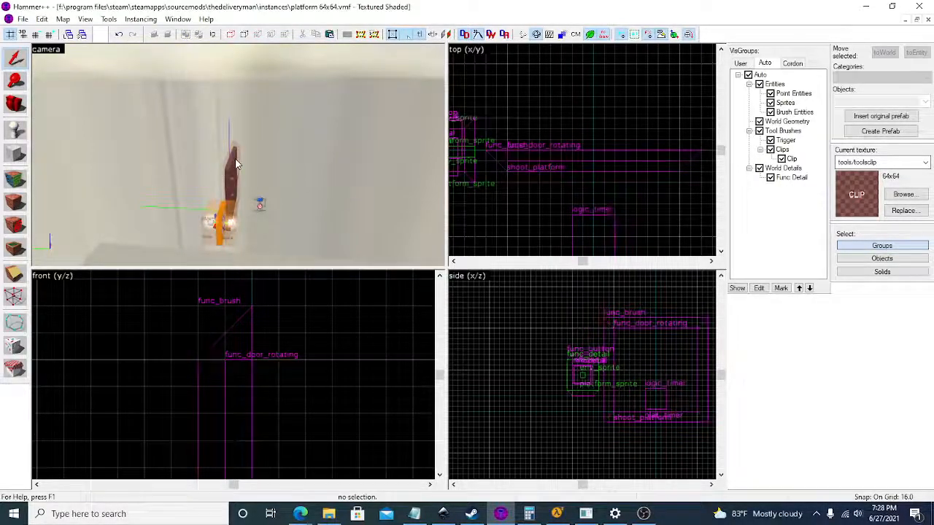
left_click(235, 162)
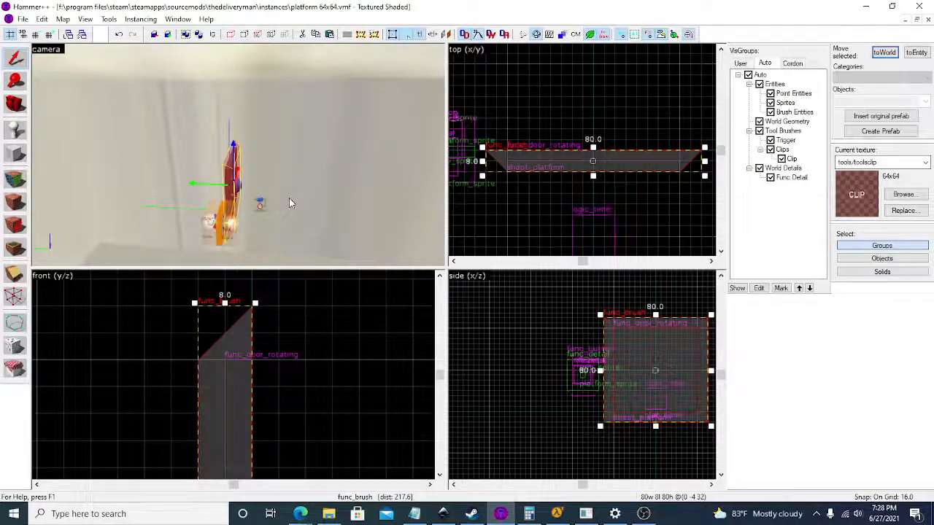
Examine the selected clip func_brush around the platform up close from the front and the side in the camera view.
key("z")
key("w")
key("a")
key("s")
key("z")
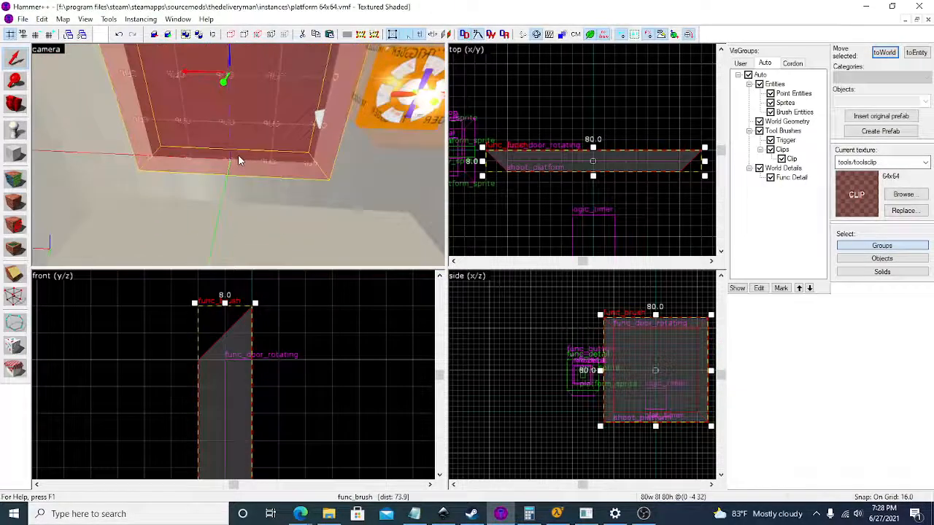
Enlarge the camera view and examine the clip func_brush's border around the platform face-on, next to the button.
key("shift+z")
key("z")
key("s")
key("z")
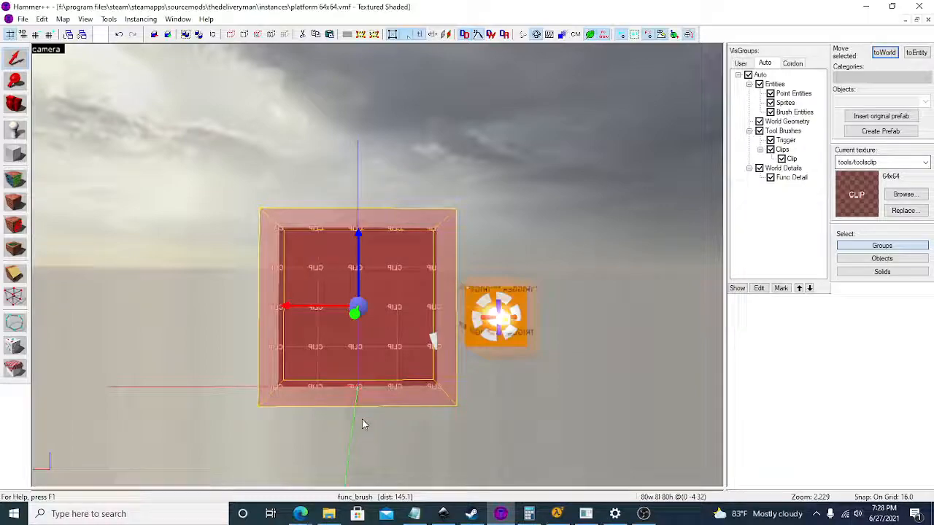
key("w")
key("d")
key("w")
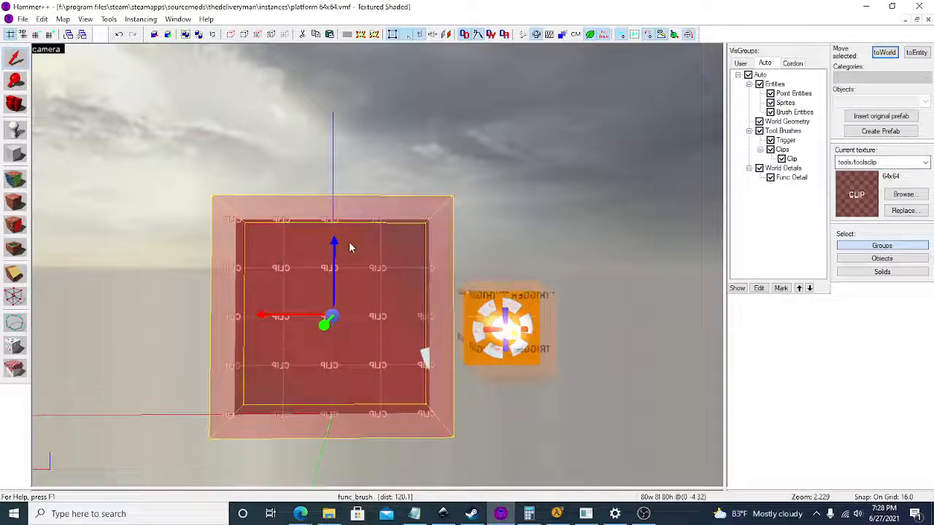
key("a")
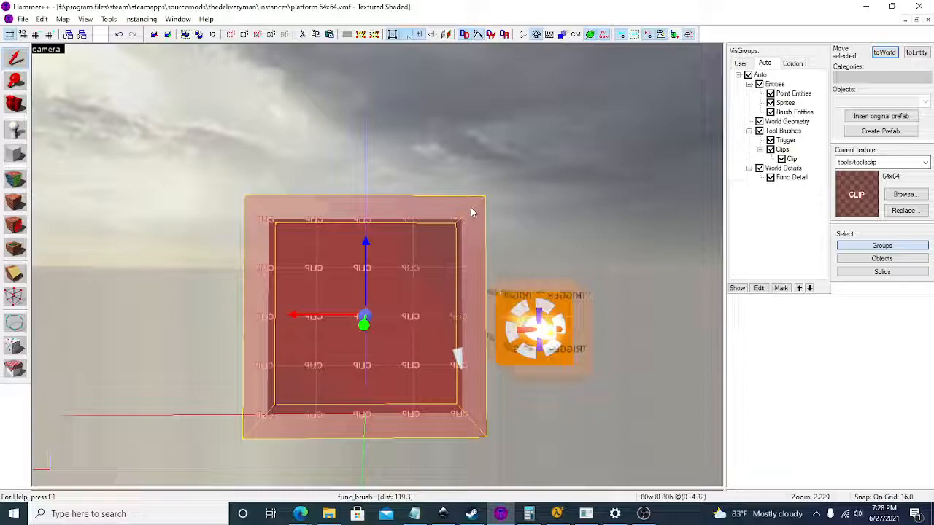
key("s")
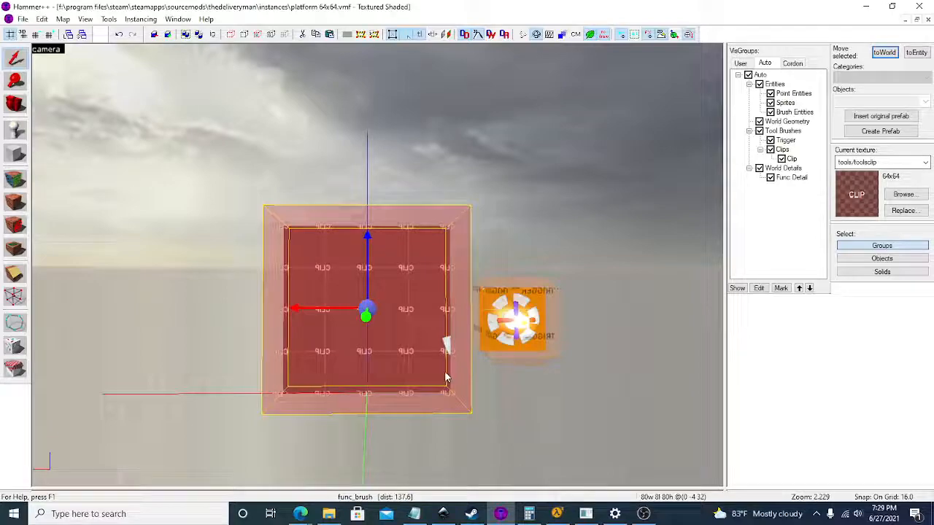
Switch back to the jumptests.vmf map, then compile and run it with BSP, VIS and RAD set to Normal.
left_click(904, 19)
left_click(191, 480)
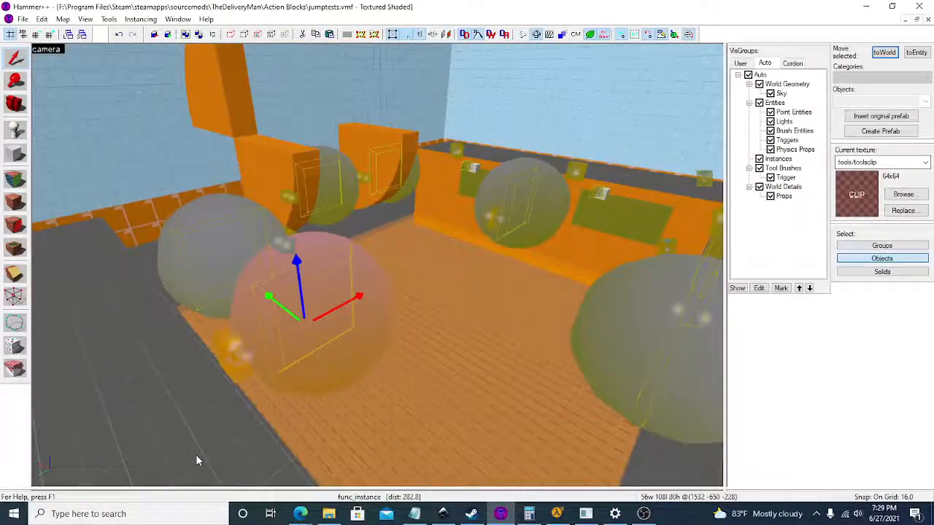
key("z")
key("a")
key("z")
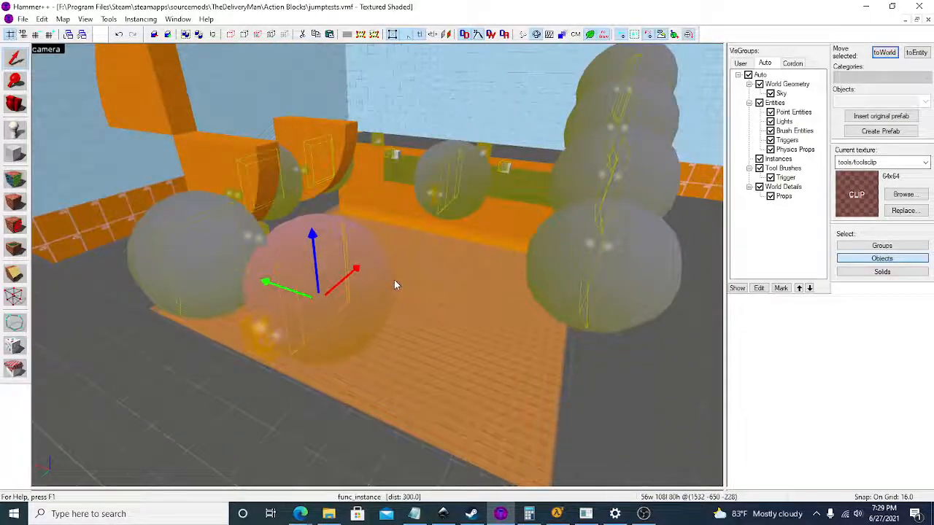
key("F9")
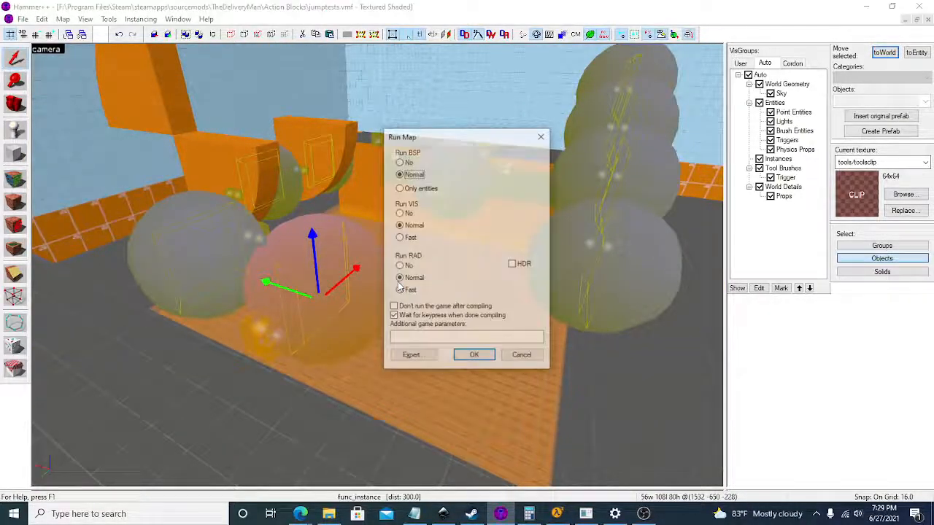
left_click(475, 357)
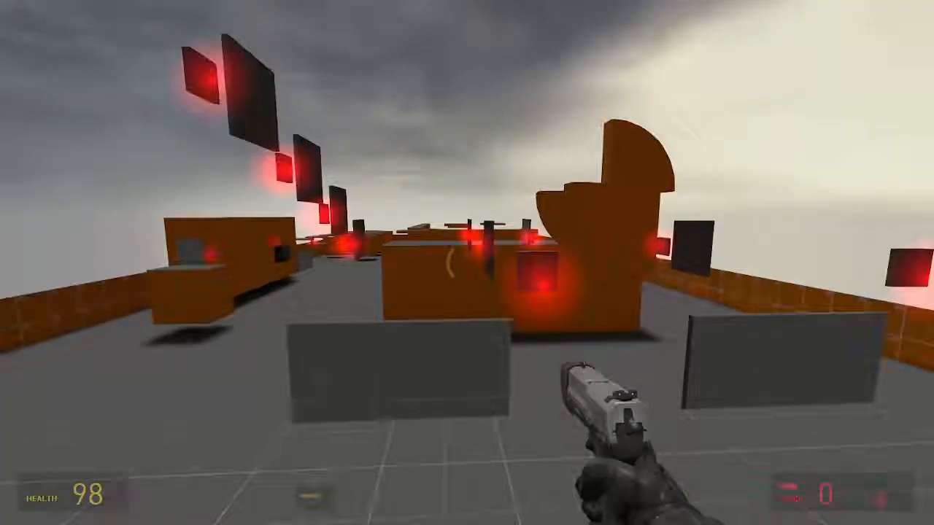
Reload the level in the running game with the console command map jumptests.
key("w")
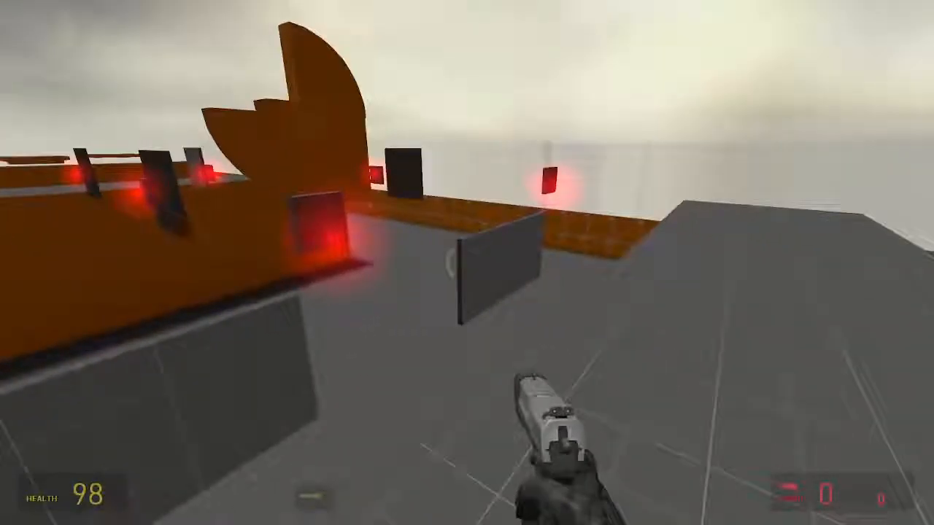
key("grave")
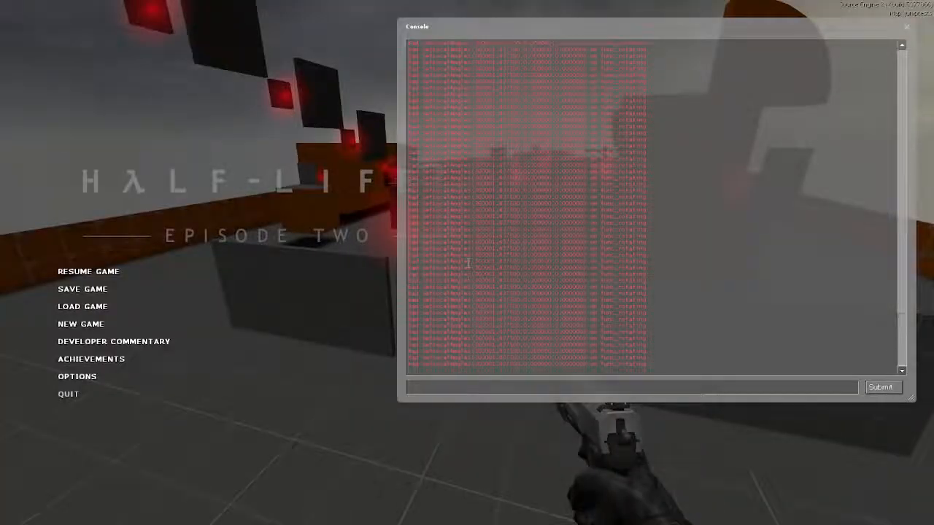
type("map jump_tests")
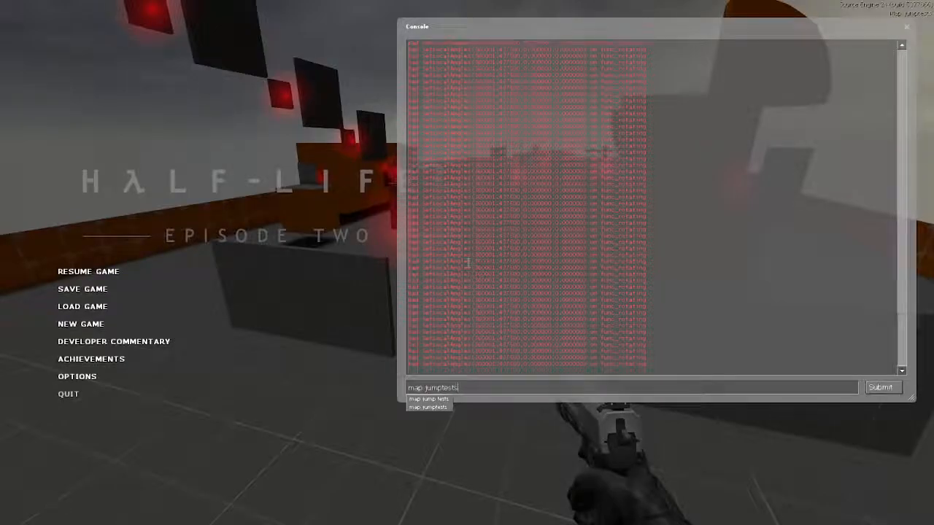
key("Return")
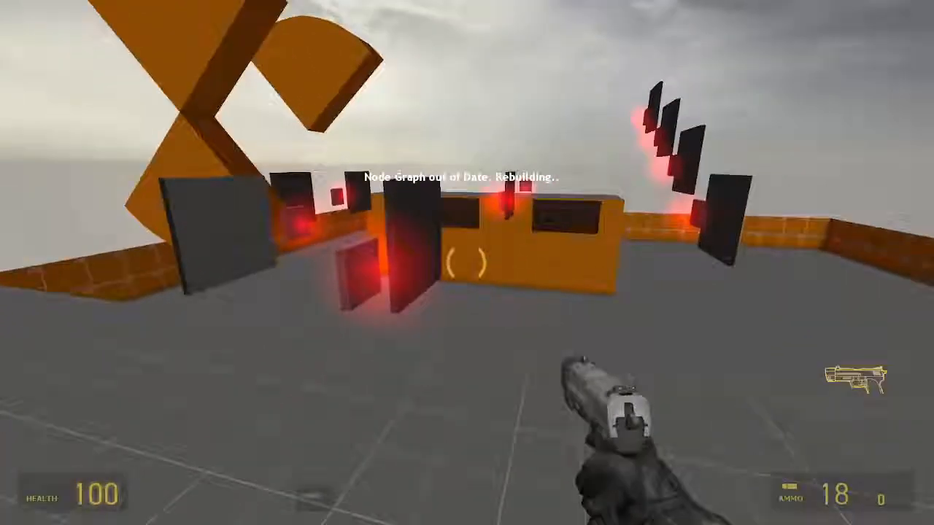
Shoot the nearest platform's button in the game and watch the platform rotate flat and the button glow change colour.
left_click(466, 263)
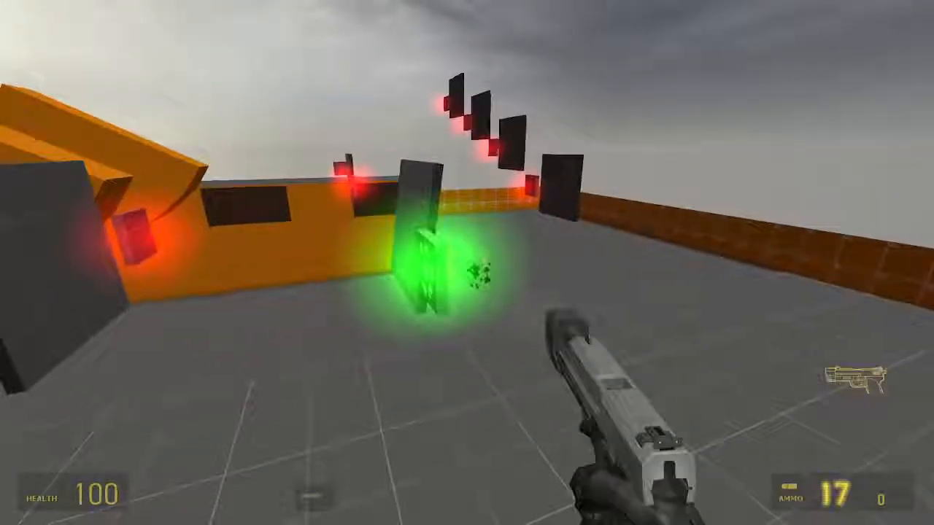
key("w")
key("d")
left_click(467, 263)
left_click(466, 263)
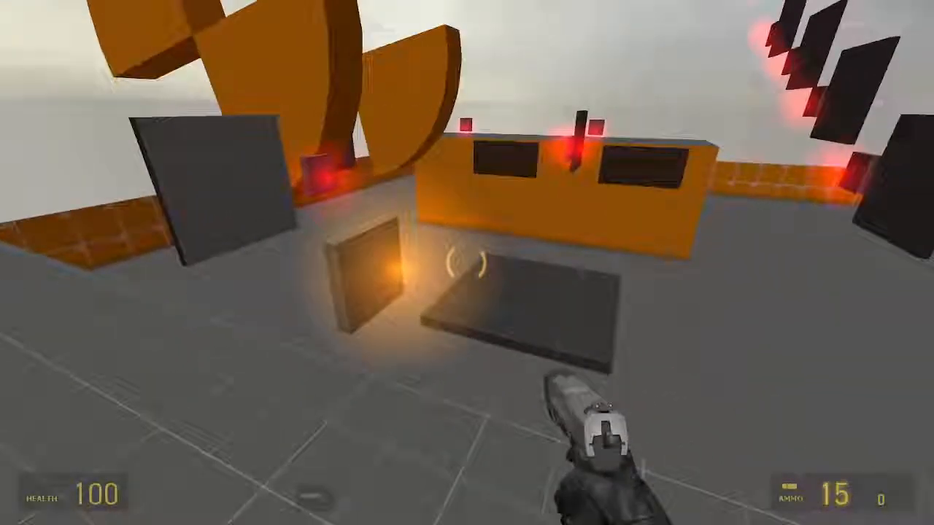
left_click(467, 263)
left_click(467, 263)
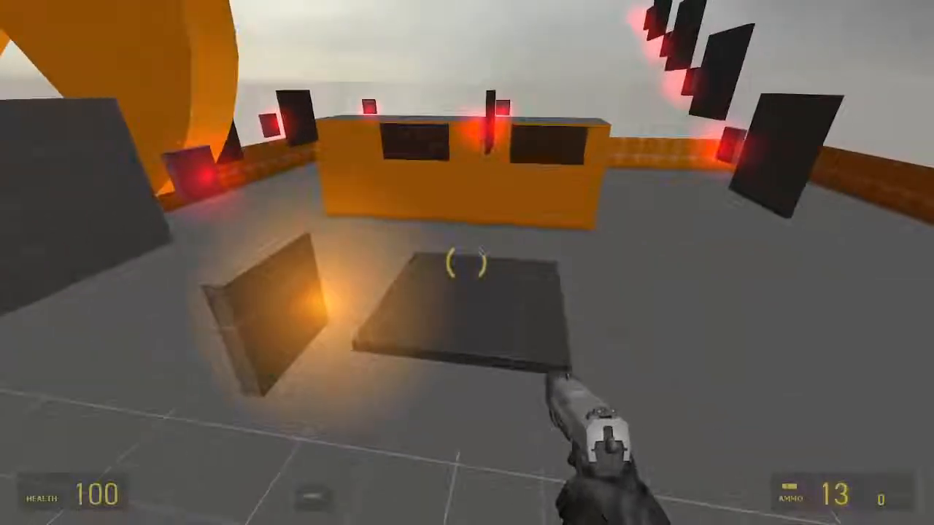
Try to climb the ascending row of rotating platforms by shooting each button and jumping onto its platform.
key("w")
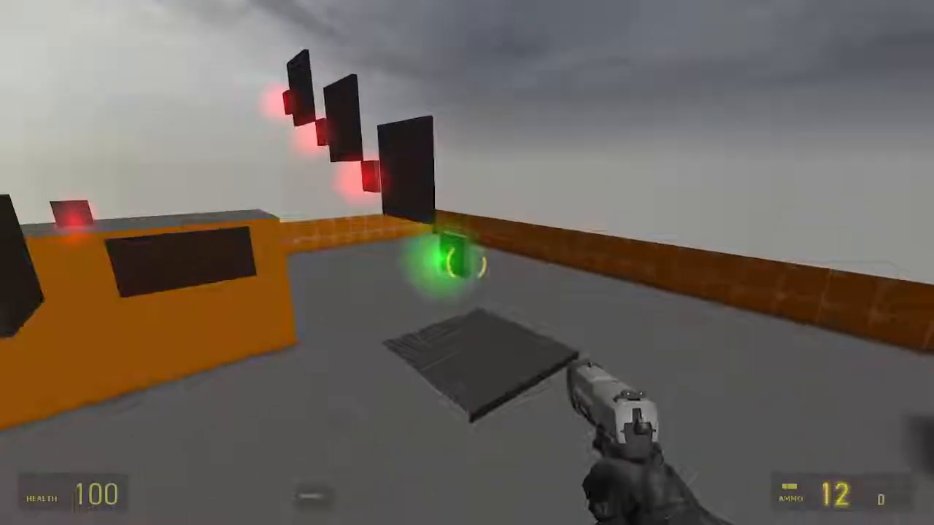
key("w")
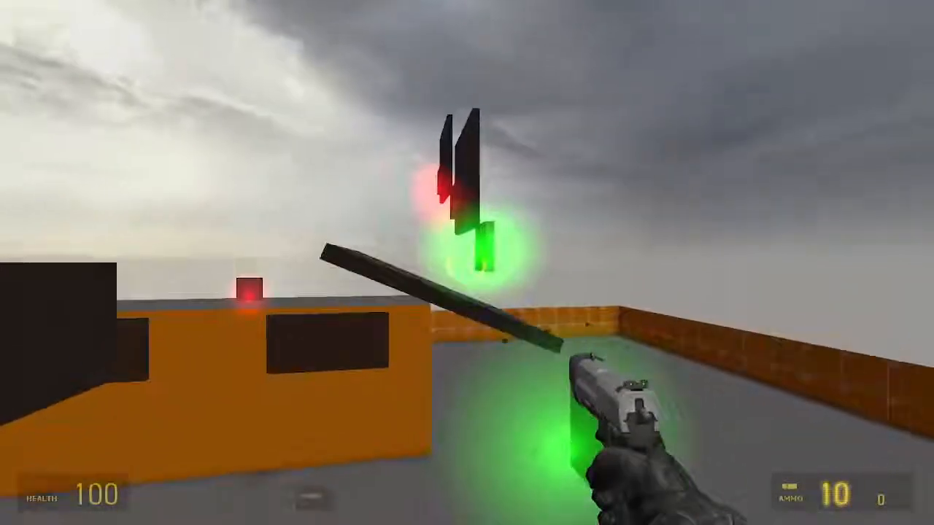
left_click(467, 263)
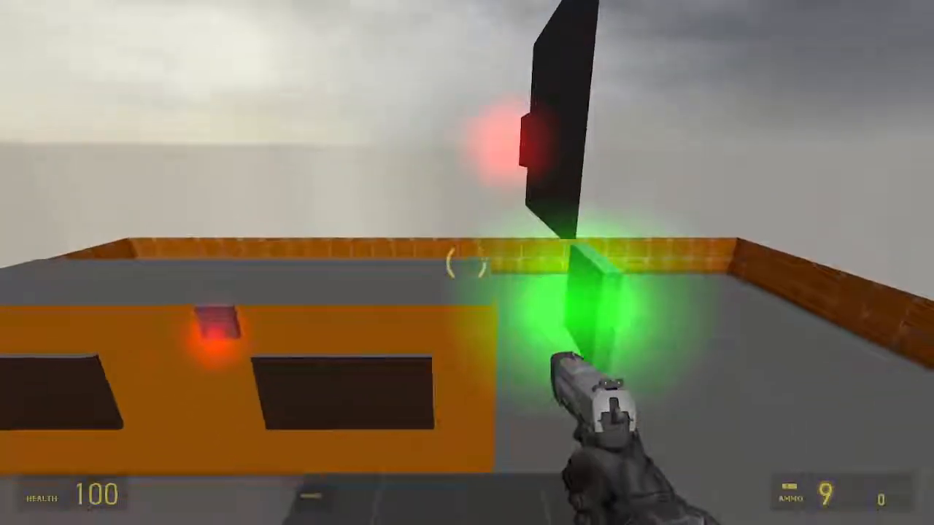
key("w")
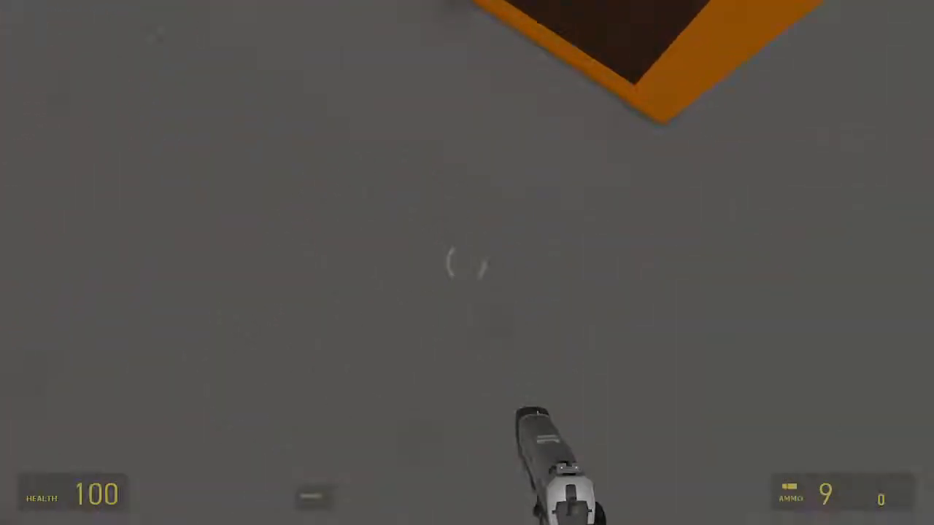
key("w")
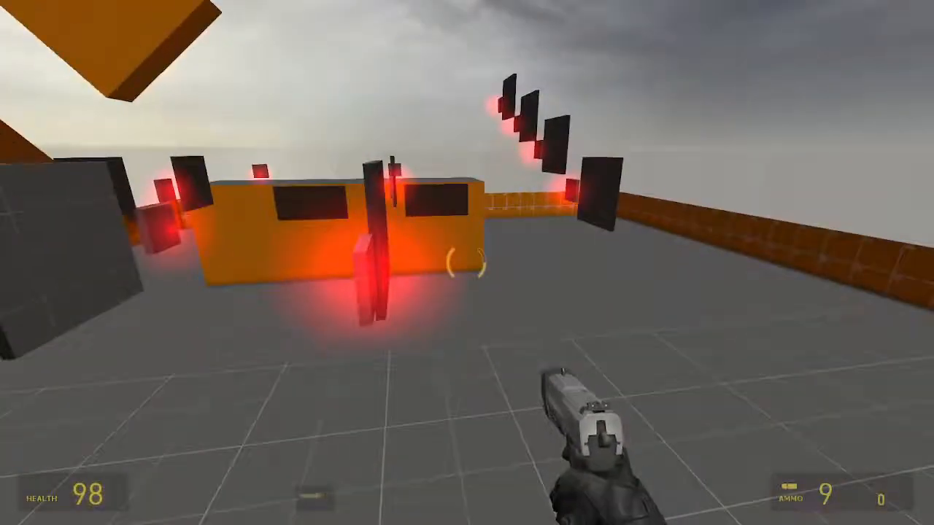